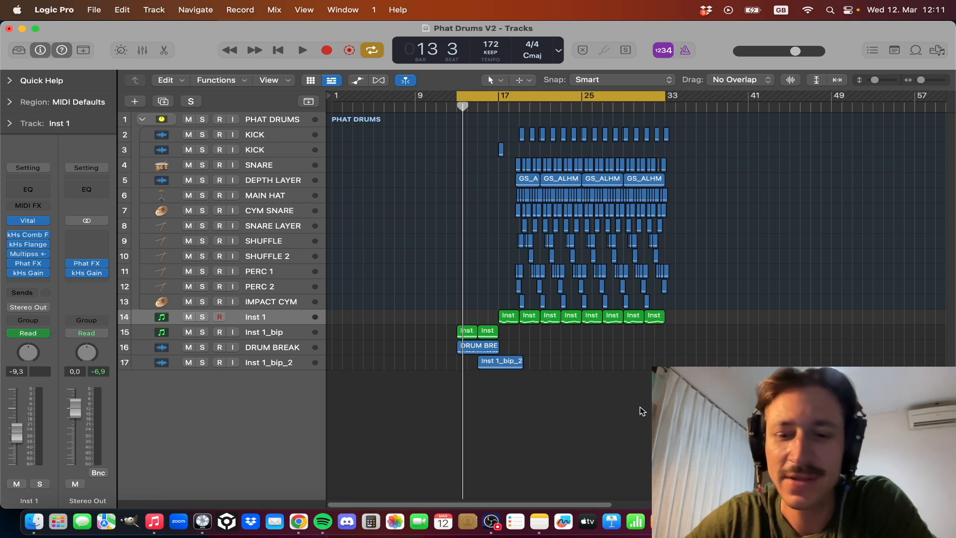
Step: Play back the full arrangement through the intro and into the drum section
{"action": "key", "text": "super+Right"}
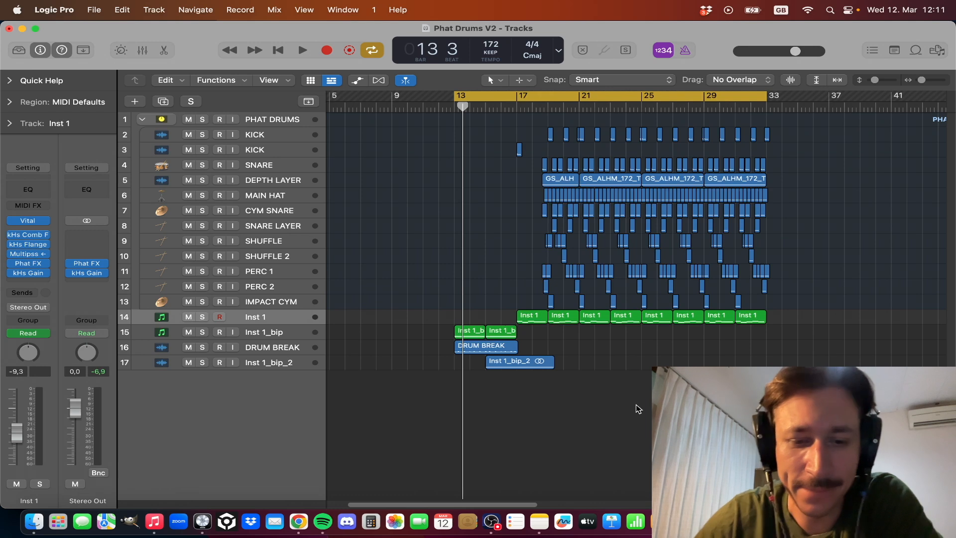
{"action": "scroll", "coordinate": [578, 410], "scroll_direction": "right", "scroll_amount": 3}
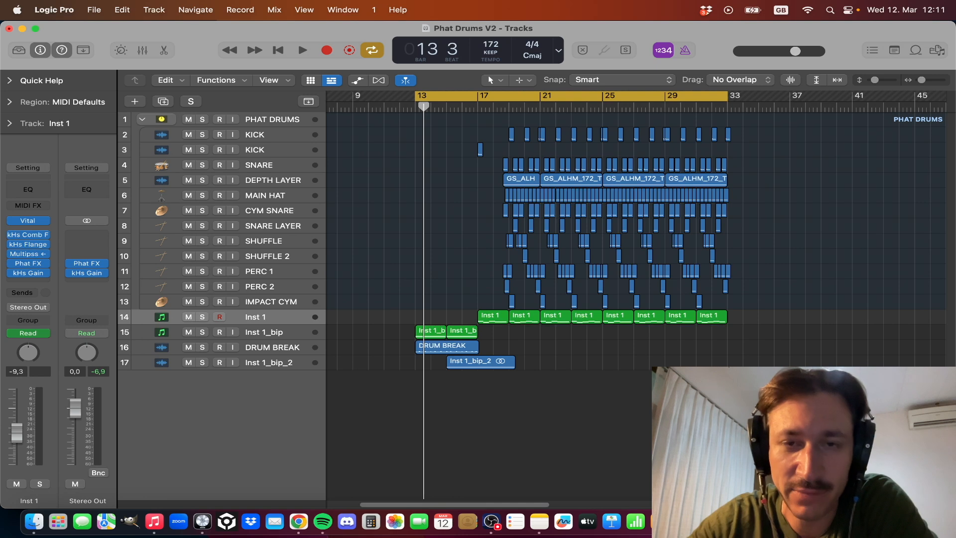
{"action": "key", "text": "space"}
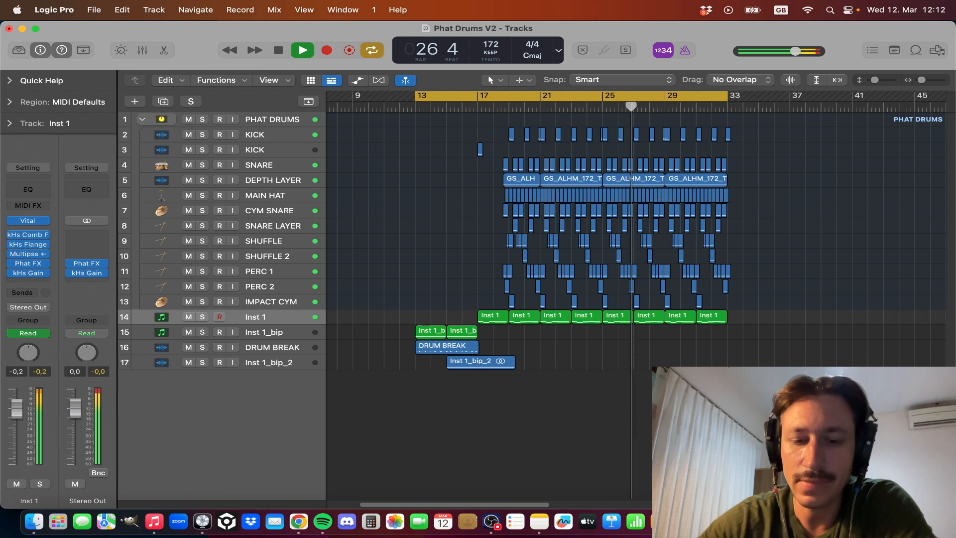
{"action": "key", "text": "space"}
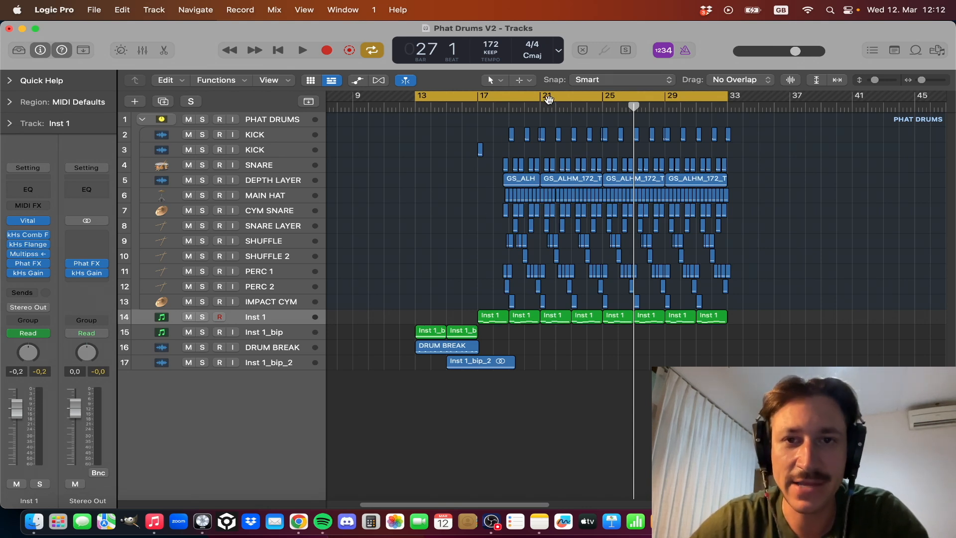
Step: Audition the PHAT DRUMS stack in solo over a cycle range of bars 21 to 25, and unsolo it
{"action": "left_click_drag", "start_coordinate": [549, 99], "coordinate": [603, 99]}
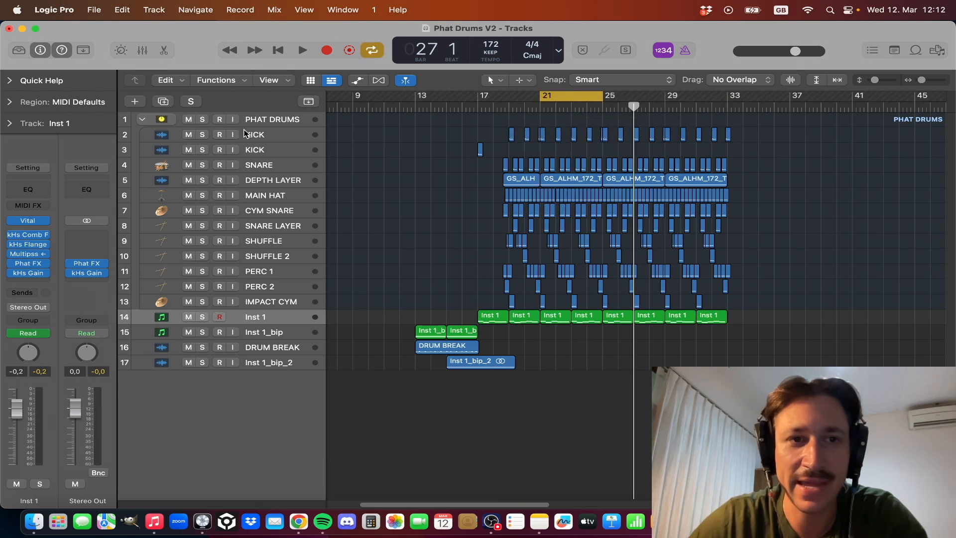
{"action": "left_click", "coordinate": [203, 120]}
{"action": "key", "text": "space"}
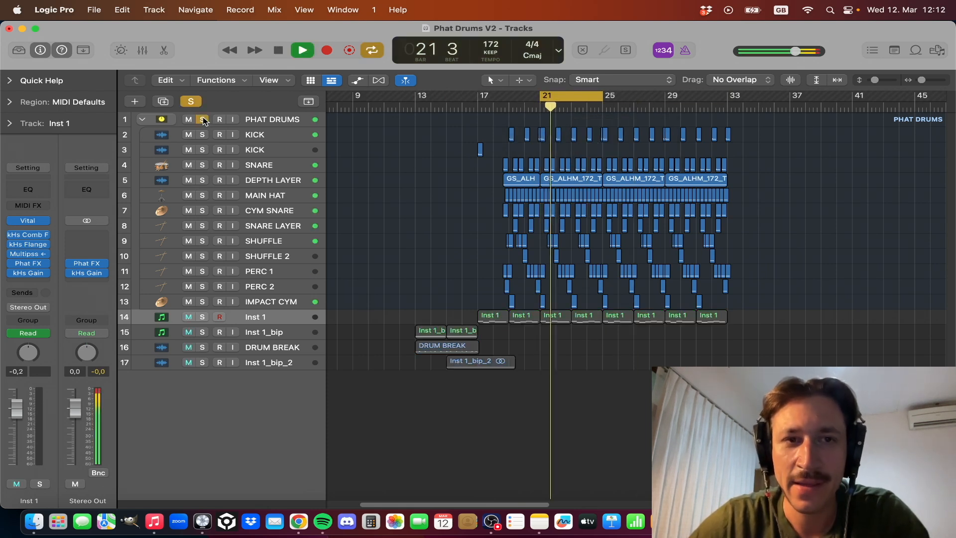
{"action": "key", "text": "space"}
{"action": "left_click", "coordinate": [203, 119]}
Step: Set the cycle range to bars 13 to 17 and audition DRUM BREAK in solo with its kHs Filter and kHs Convolver bypassed
{"action": "left_click_drag", "start_coordinate": [419, 100], "coordinate": [480, 99]}
{"action": "left_click", "coordinate": [274, 348]}
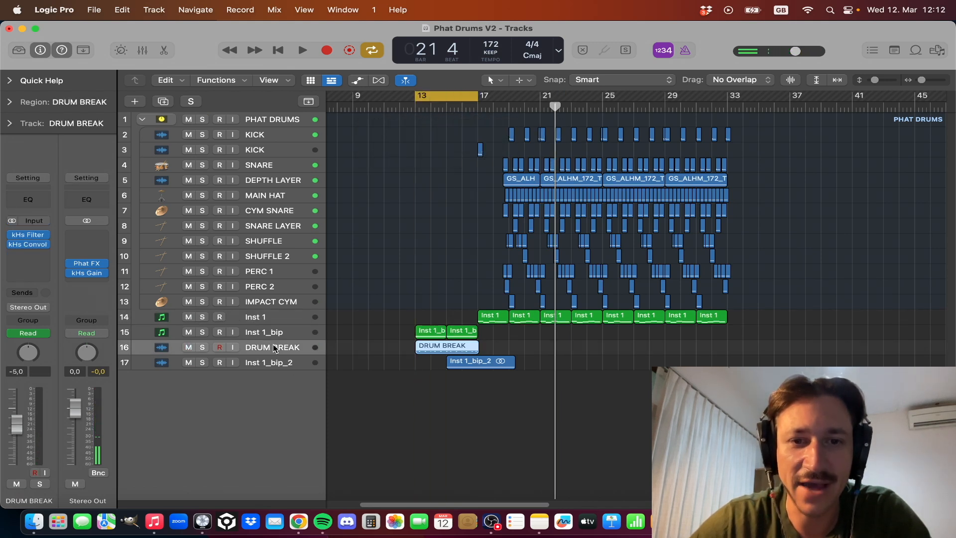
{"action": "left_click", "coordinate": [11, 234]}
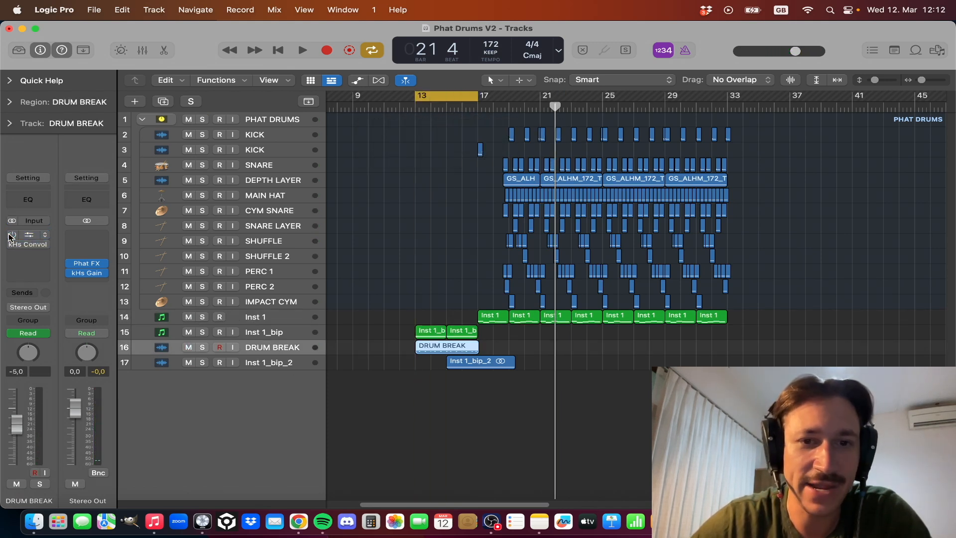
{"action": "left_click", "coordinate": [202, 347]}
{"action": "key", "text": "space"}
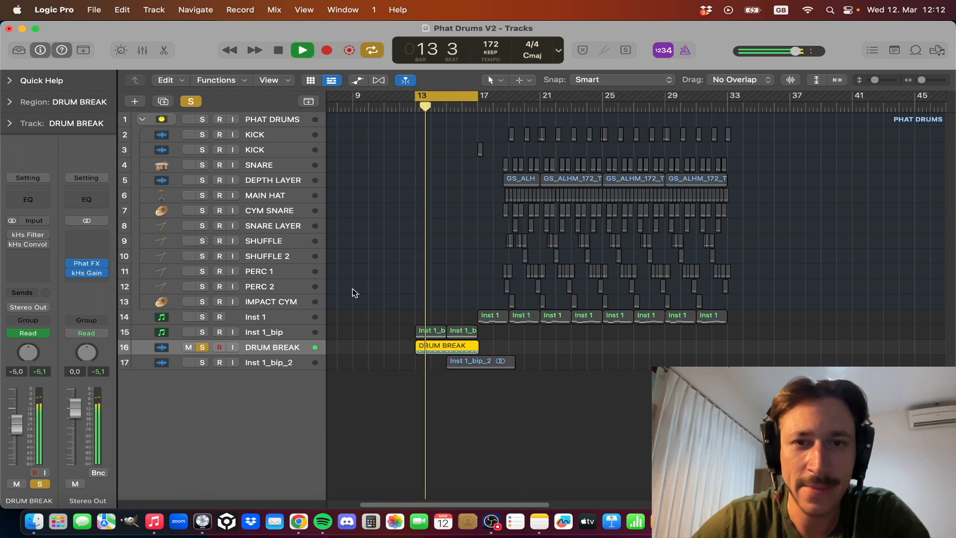
{"action": "key", "text": "space"}
Step: Enlarge the DRUM BREAK track, re-enable its kHs Filter and briefly play the filtered break with the plug-in window open
{"action": "key", "text": "super+Right"}
{"action": "key", "text": "super+Right"}
{"action": "key", "text": "super+Right"}
{"action": "key", "text": "super+Right"}
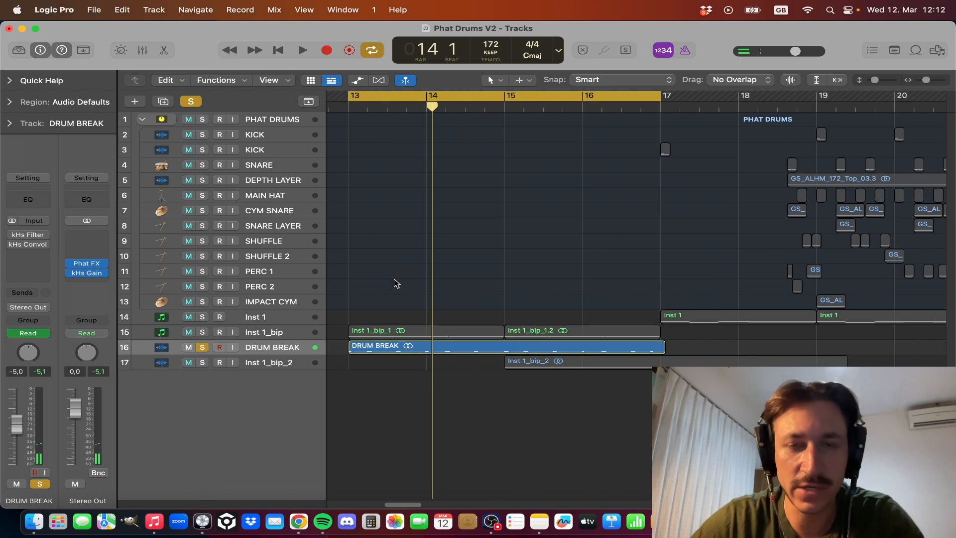
{"action": "key", "text": "ctrl+z"}
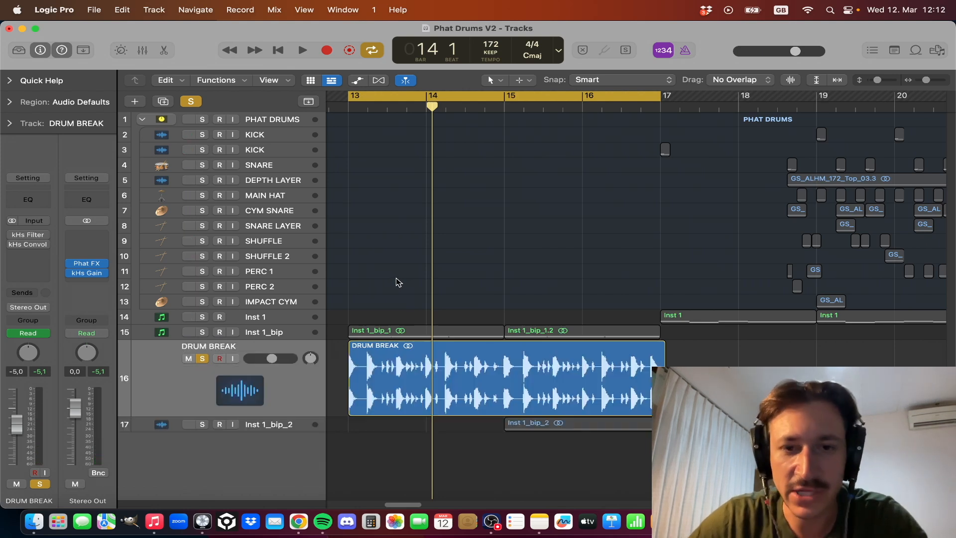
{"action": "left_click", "coordinate": [30, 235]}
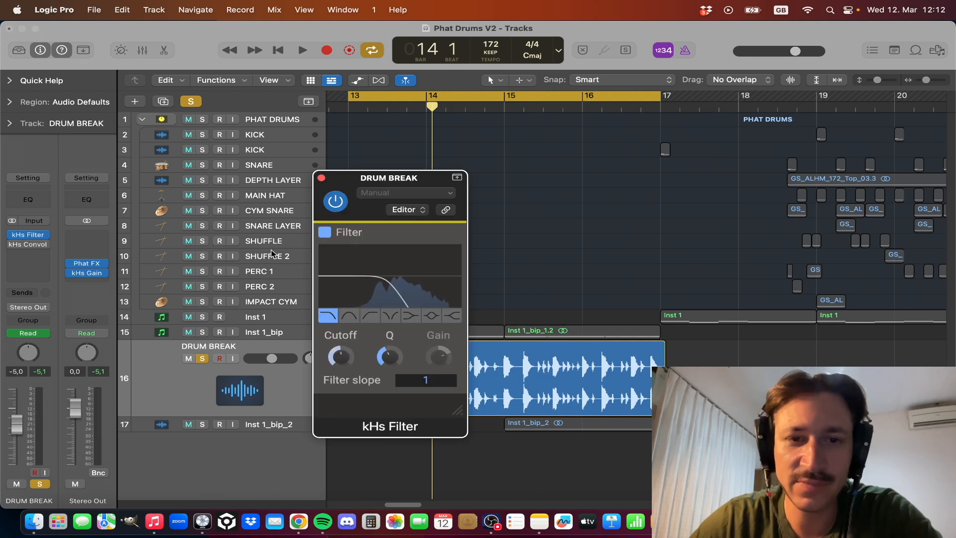
{"action": "key", "text": "space"}
{"action": "key", "text": "space"}
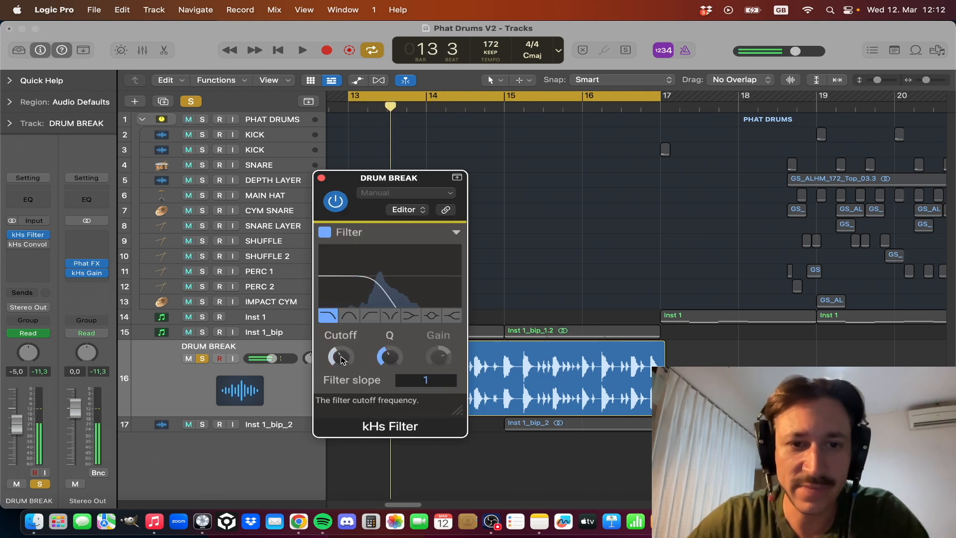
{"action": "left_click", "coordinate": [321, 178]}
Step: Examine the automation curves on the DRUM BREAK track, hide them and restore the track's normal height
{"action": "key", "text": "a"}
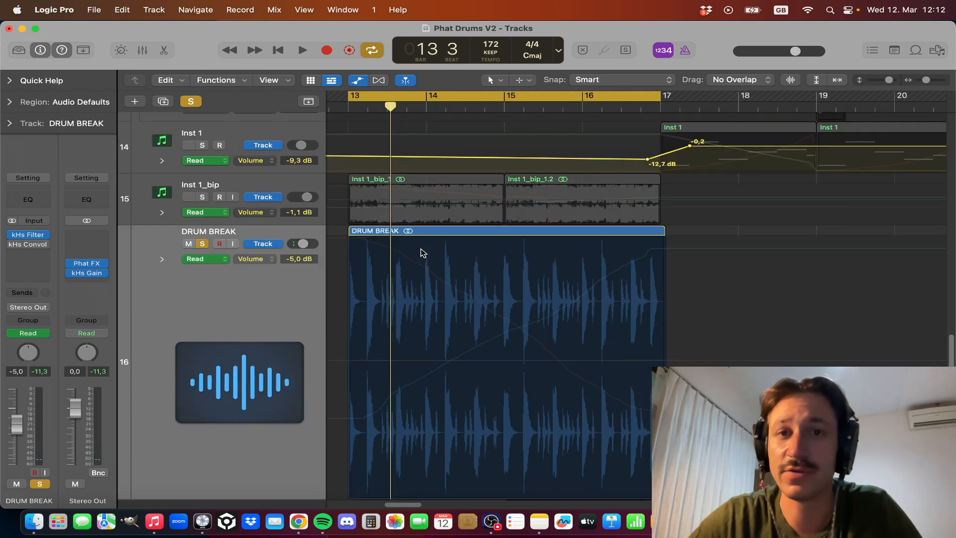
{"action": "key", "text": "a"}
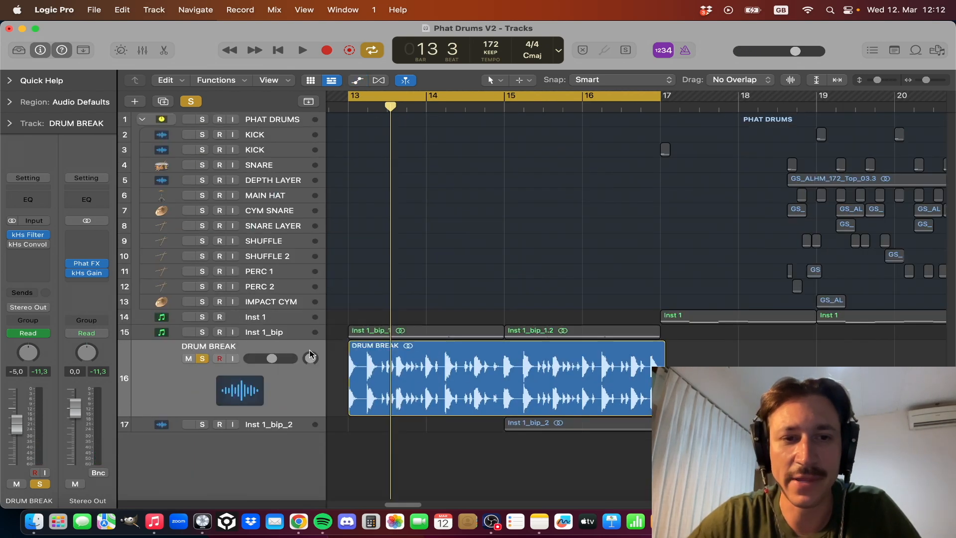
{"action": "key", "text": "ctrl+z"}
Step: Play the soloed DRUM BREAK loop with kHs Filter open to observe the automated cutoff movement
{"action": "key", "text": "space"}
{"action": "key", "text": "space"}
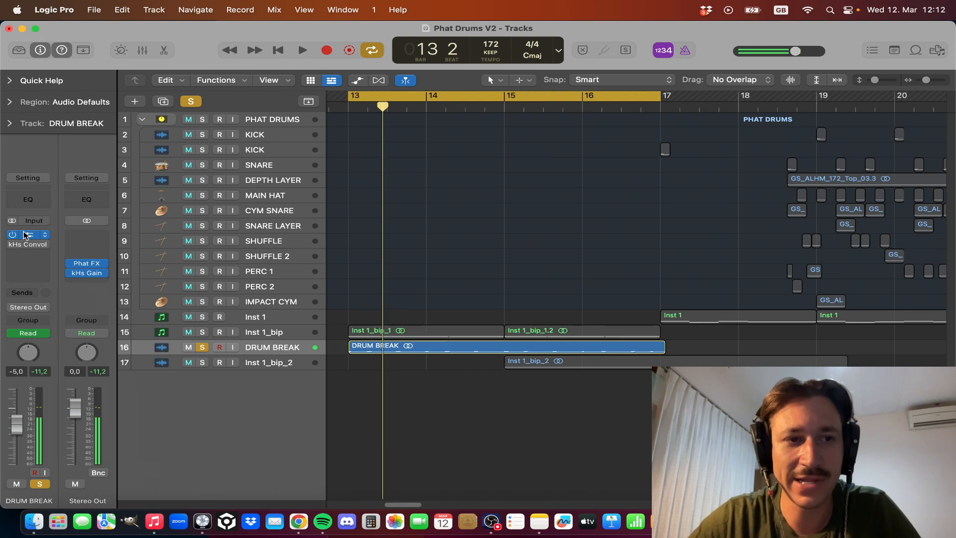
{"action": "left_click", "coordinate": [26, 234]}
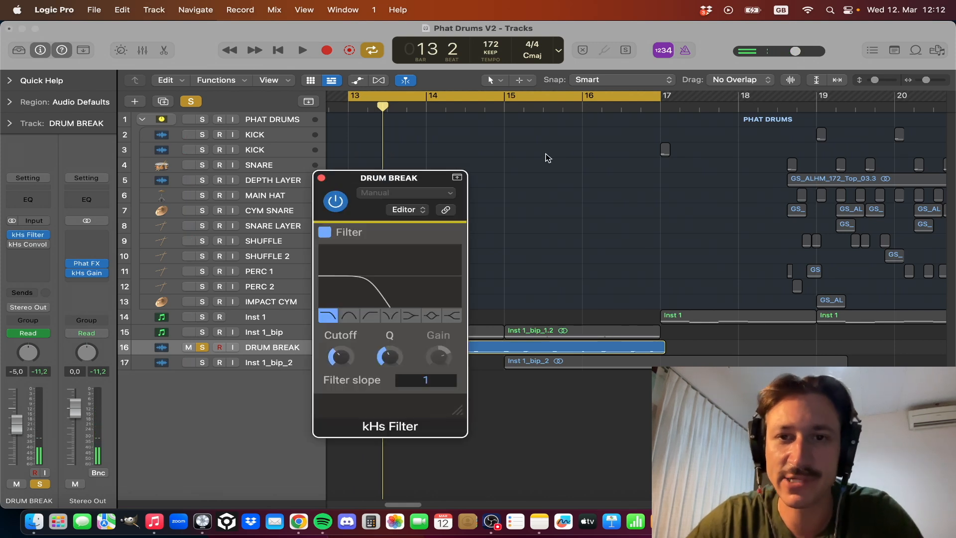
{"action": "key", "text": "space"}
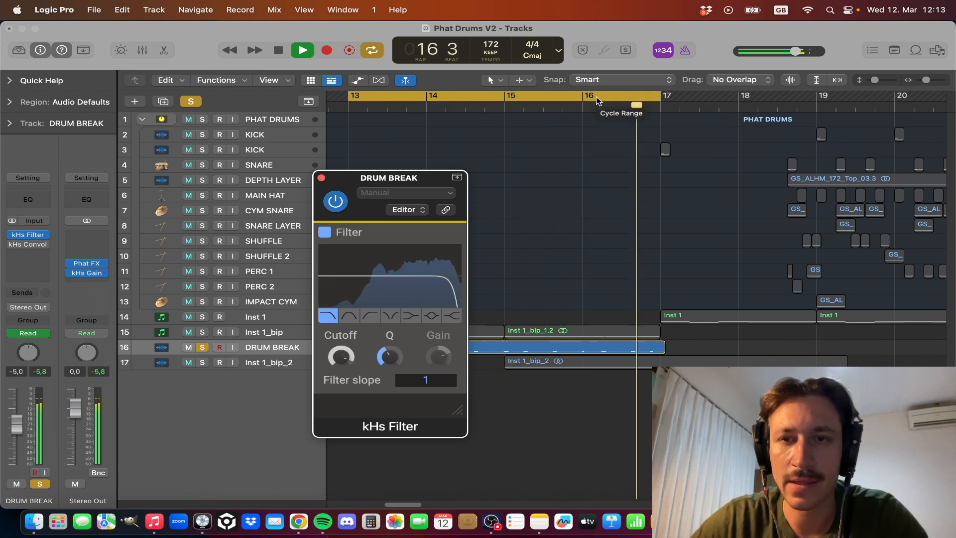
{"action": "key", "text": "space"}
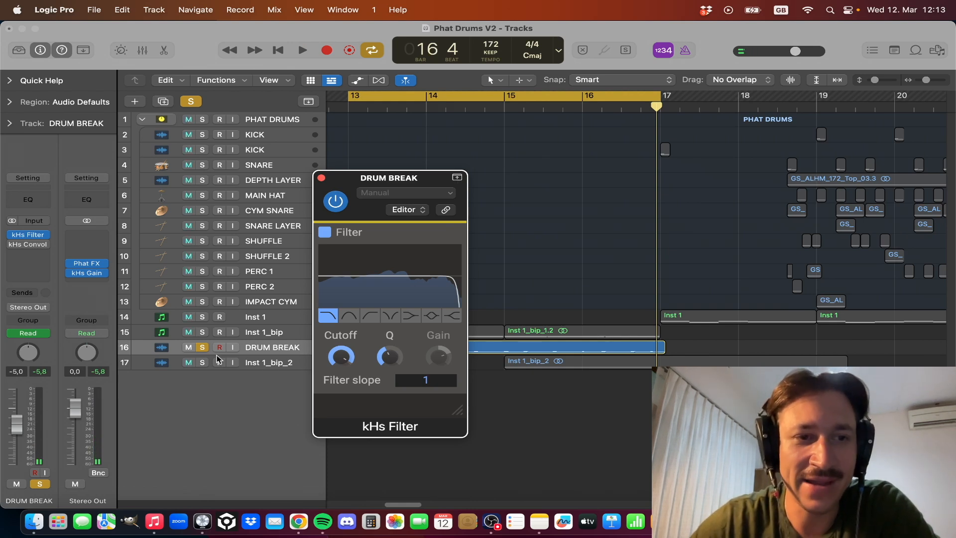
Step: Enable kHs Convolver on DRUM BREAK, open it and inspect the impulse response selected in the Synthetic folder
{"action": "left_click", "coordinate": [11, 246]}
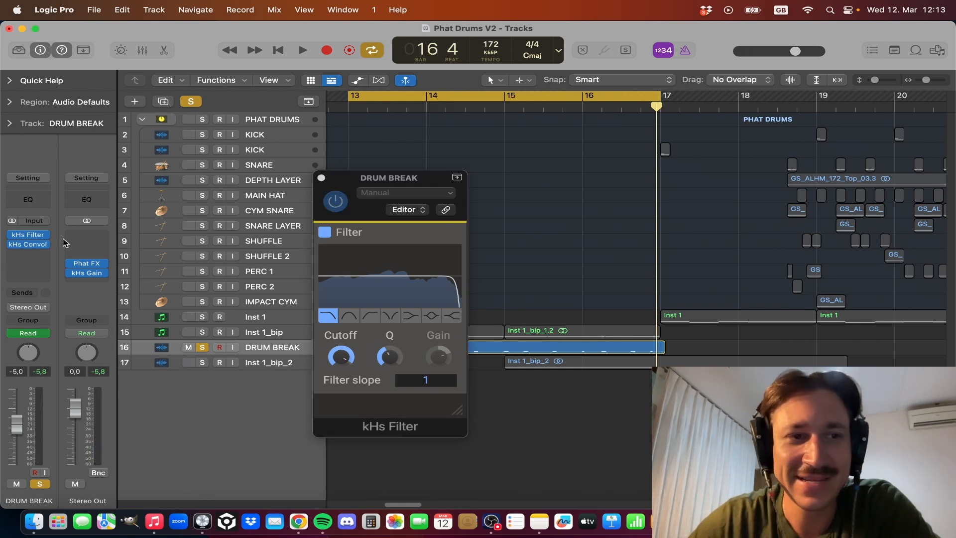
{"action": "left_click", "coordinate": [37, 246]}
{"action": "left_click_drag", "start_coordinate": [364, 179], "coordinate": [291, 143]}
{"action": "left_click", "coordinate": [313, 297]}
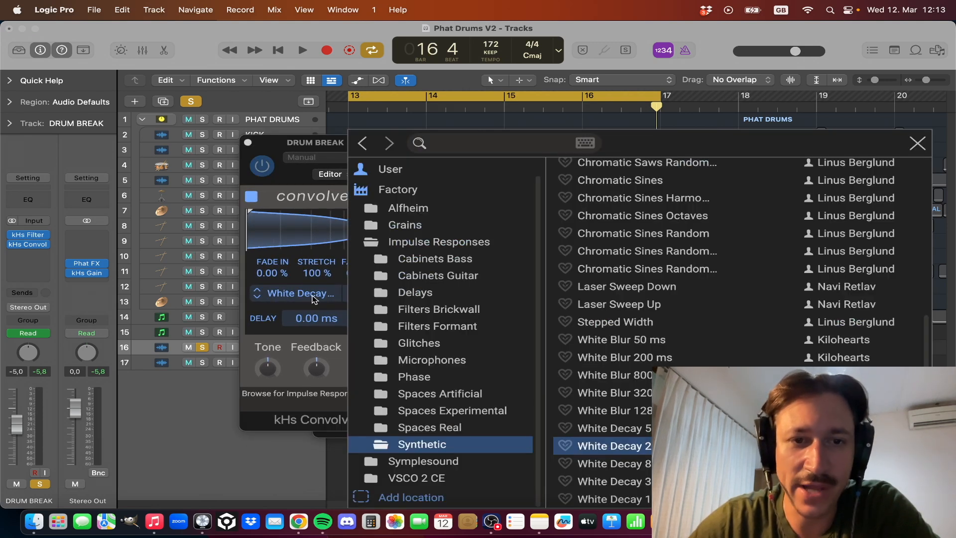
{"action": "left_click", "coordinate": [291, 152]}
{"action": "left_click_drag", "start_coordinate": [291, 151], "coordinate": [243, 134]}
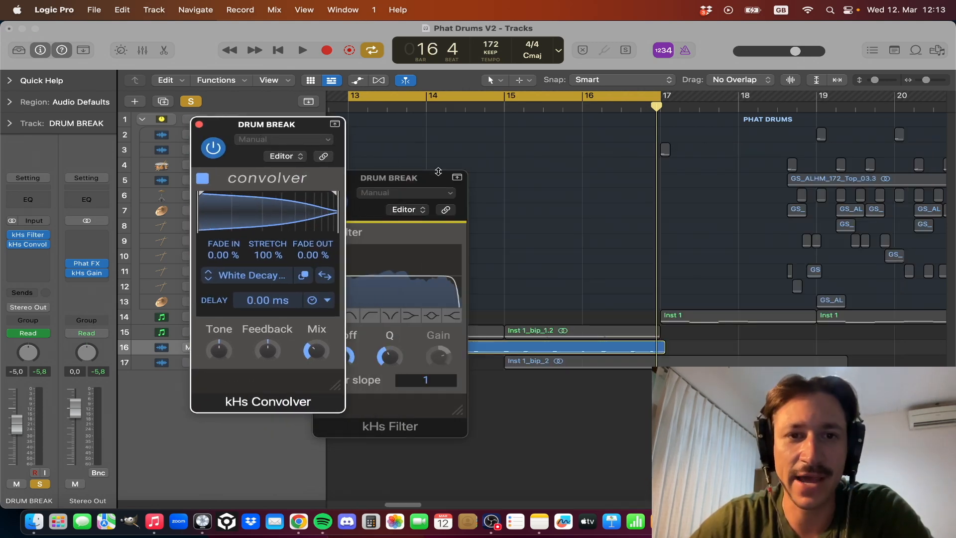
Step: Close the kHs Filter window and play DRUM BREAK to observe the automated Mix knob in kHs Convolver
{"action": "left_click", "coordinate": [365, 177]}
{"action": "left_click", "coordinate": [348, 177]}
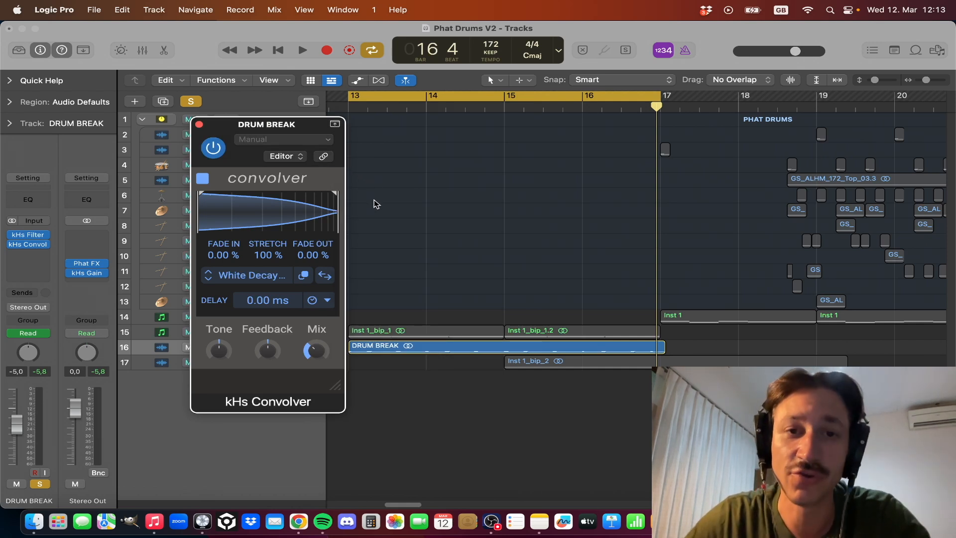
{"action": "left_click_drag", "start_coordinate": [274, 130], "coordinate": [260, 111]}
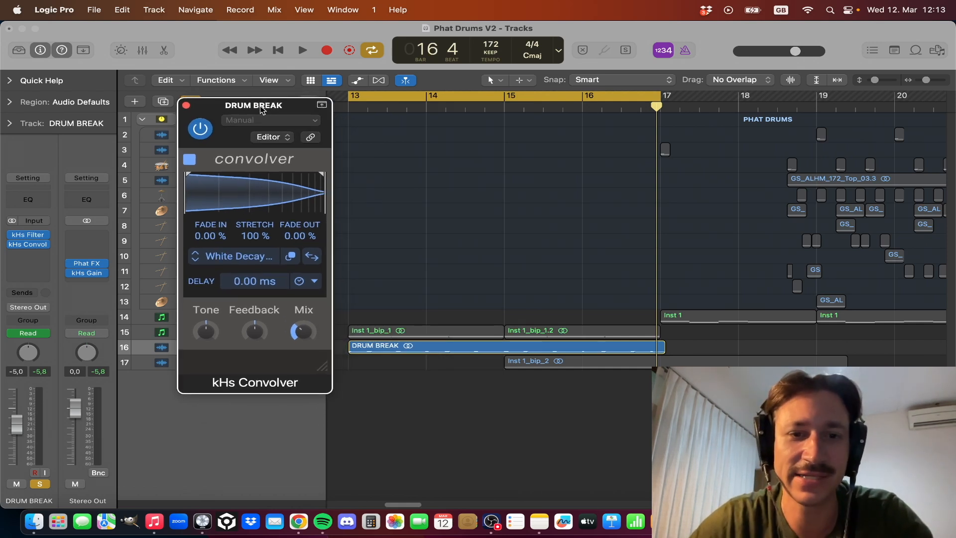
{"action": "key", "text": "space"}
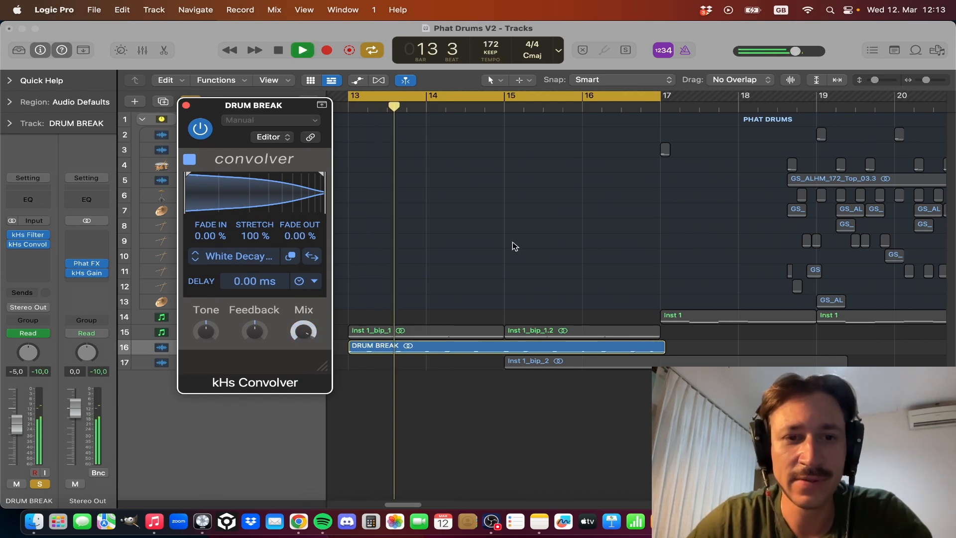
{"action": "left_click", "coordinate": [638, 97]}
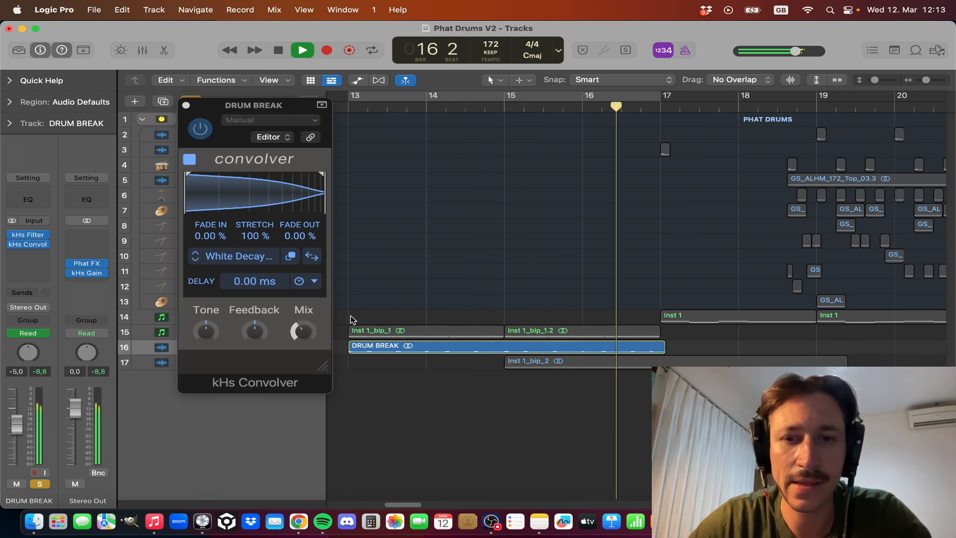
{"action": "key", "text": "space"}
{"action": "left_click", "coordinate": [308, 337]}
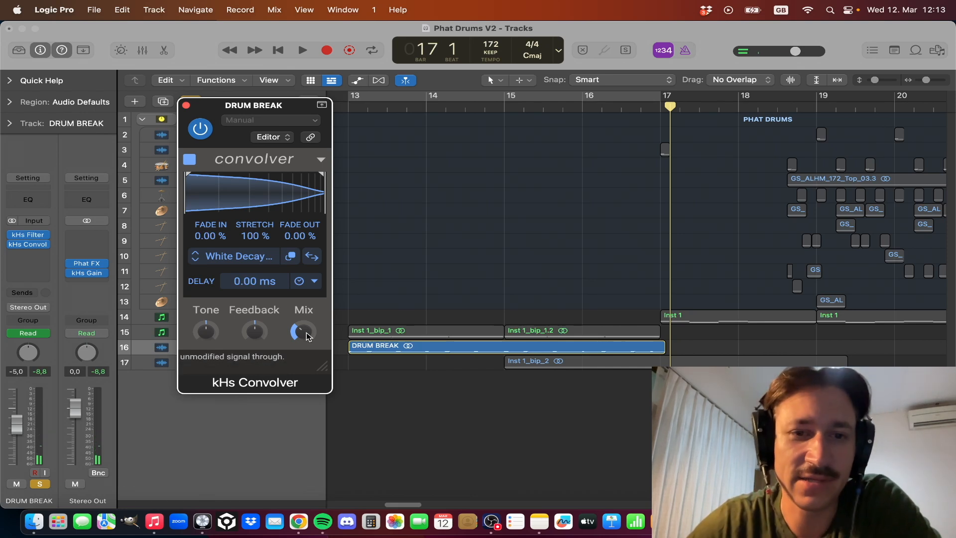
Step: Set the cycle range to bars 13 to 18, unsolo DRUM BREAK and play the intro with all tracks
{"action": "left_click_drag", "start_coordinate": [357, 106], "coordinate": [740, 103]}
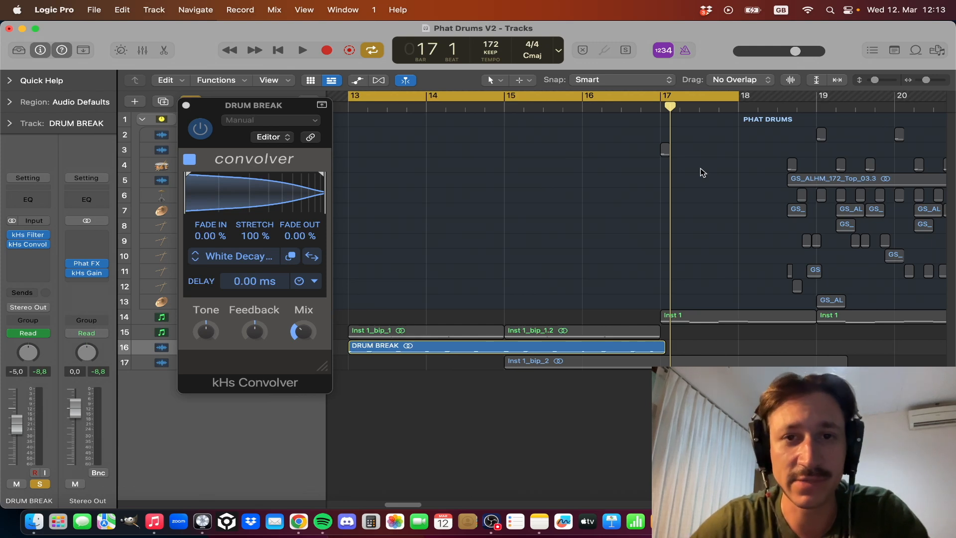
{"action": "left_click", "coordinate": [186, 106]}
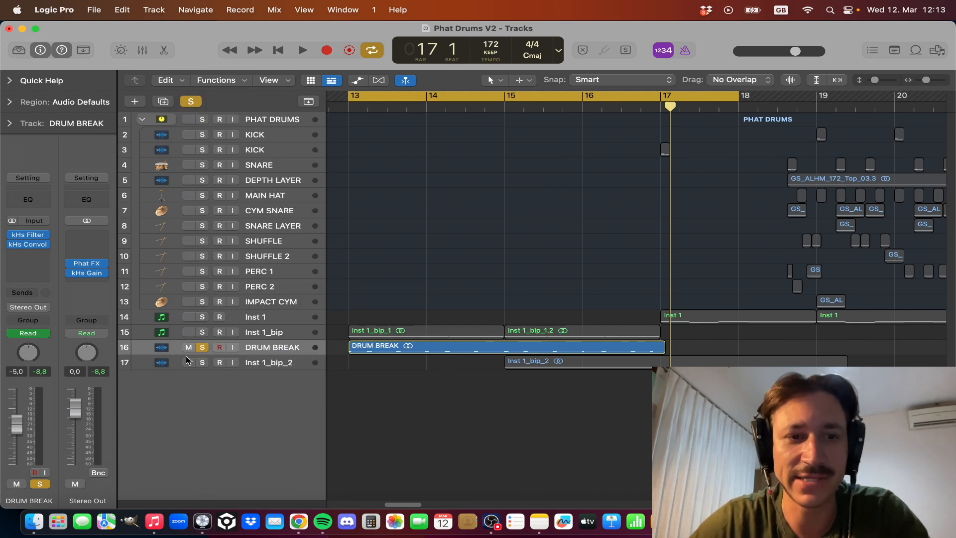
{"action": "left_click", "coordinate": [202, 347]}
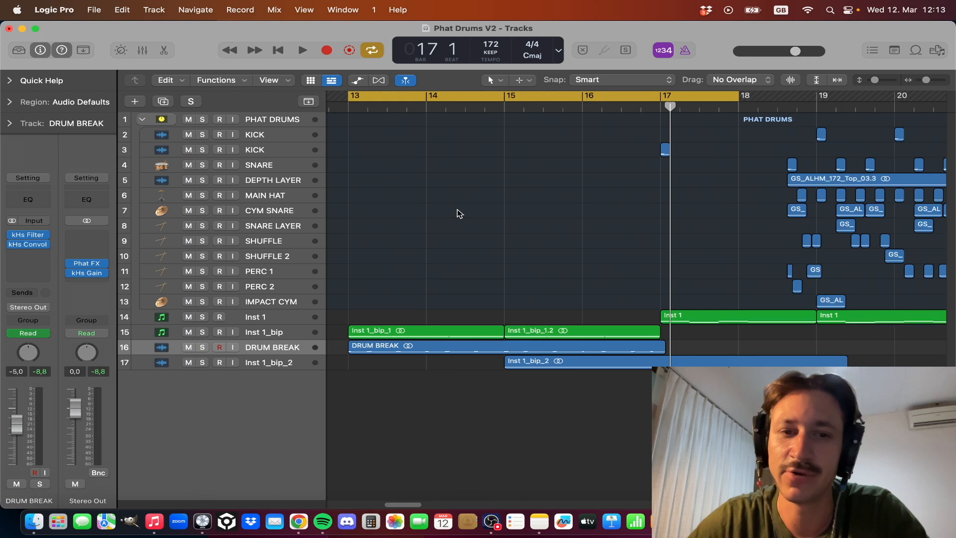
{"action": "key", "text": "space"}
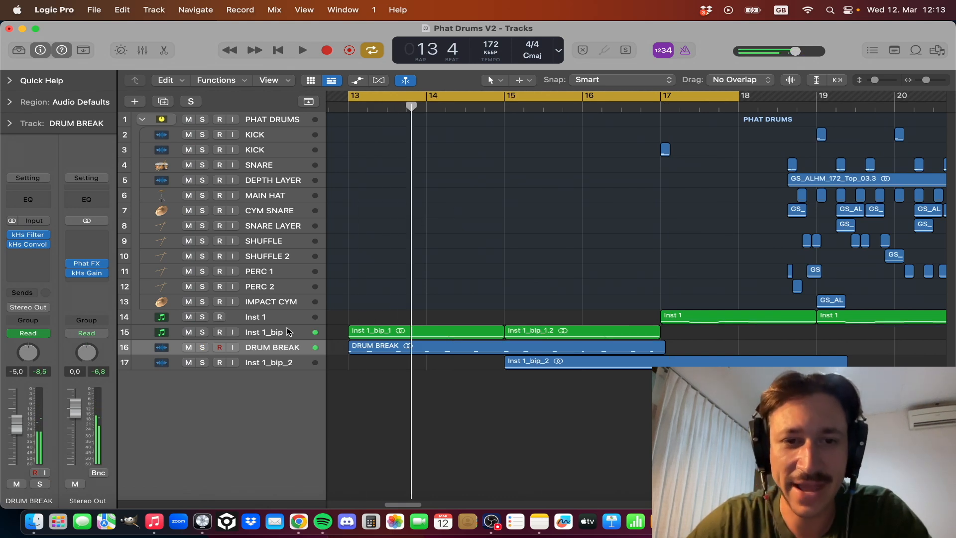
Step: Solo the Inst 1_bip track and enlarge it to show its audio waveforms
{"action": "left_click", "coordinate": [288, 330]}
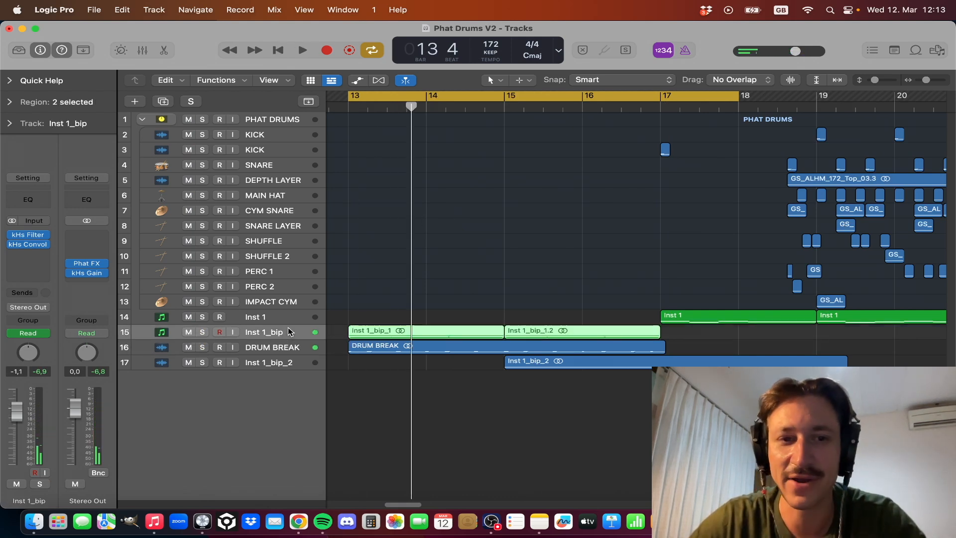
{"action": "left_click", "coordinate": [569, 230]}
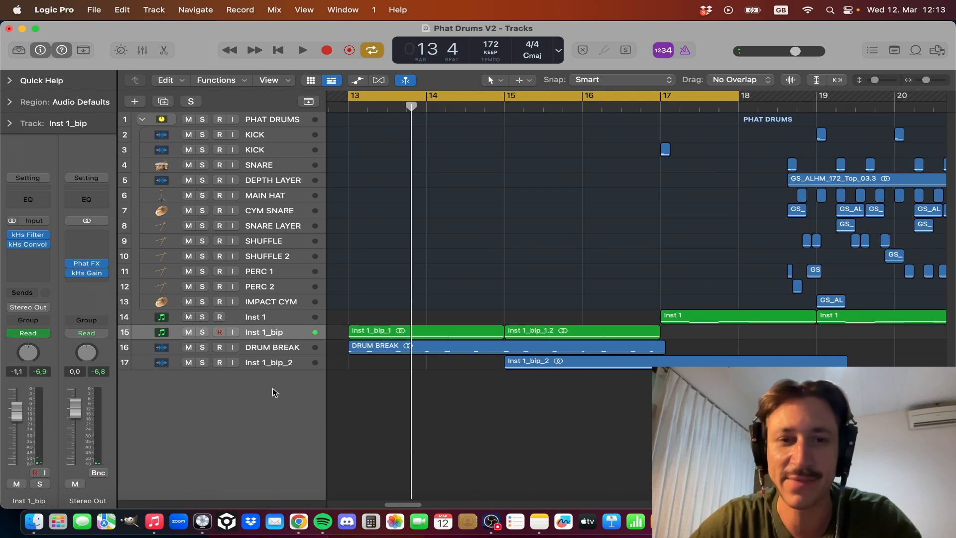
{"action": "left_click", "coordinate": [202, 333]}
{"action": "key", "text": "ctrl+z"}
{"action": "key", "text": "super+Left"}
{"action": "key", "text": "super+Left"}
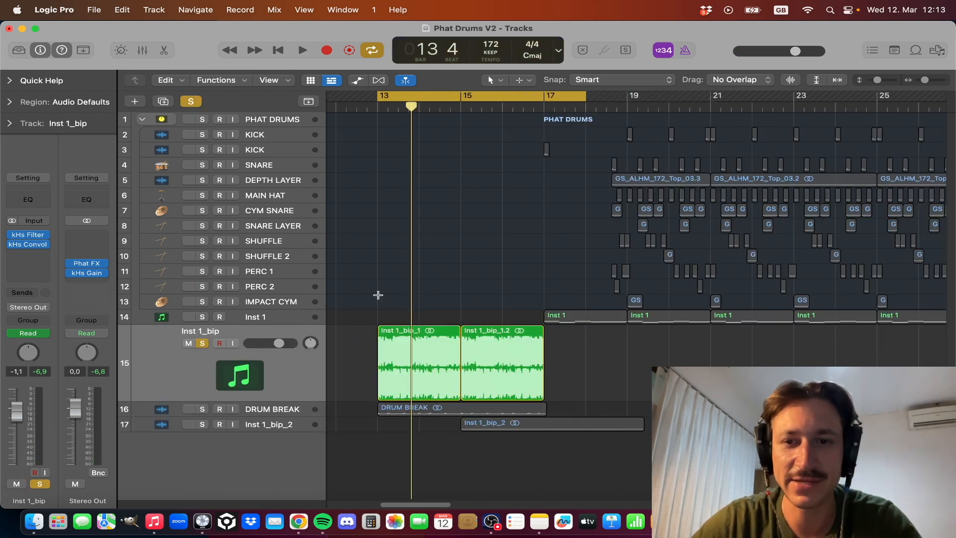
Step: Set the cycle range to bars 19 to 23, solo Inst 1 and play its bass part
{"action": "left_click_drag", "start_coordinate": [573, 92], "coordinate": [699, 100]}
{"action": "left_click", "coordinate": [203, 317]}
{"action": "key", "text": "space"}
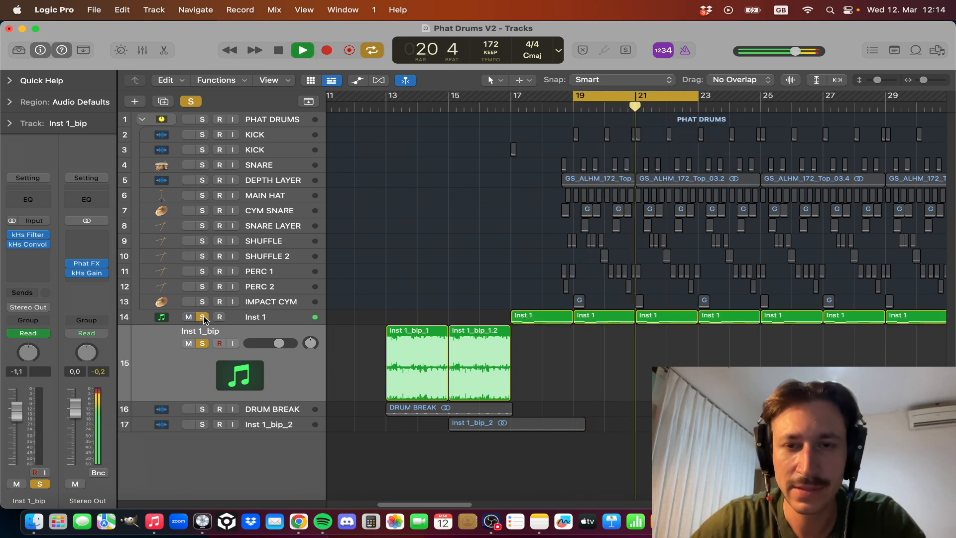
Step: Stop playback, unsolo Inst 1 and Inst 1_bip, and set the cycle range to bars 13 to 17 for a short play
{"action": "key", "text": "space"}
{"action": "left_click", "coordinate": [203, 317]}
{"action": "left_click", "coordinate": [202, 343]}
{"action": "left_click_drag", "start_coordinate": [386, 103], "coordinate": [512, 100]}
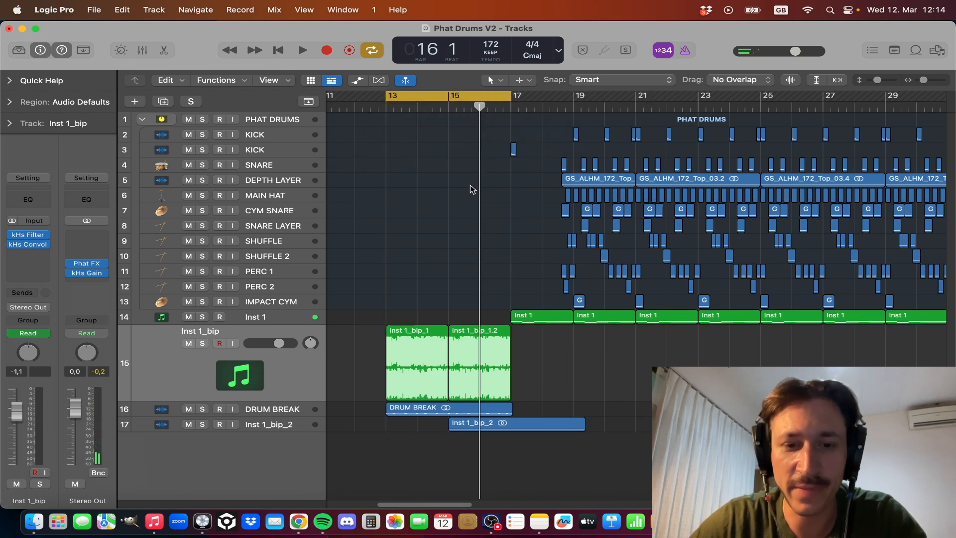
{"action": "key", "text": "super+Right"}
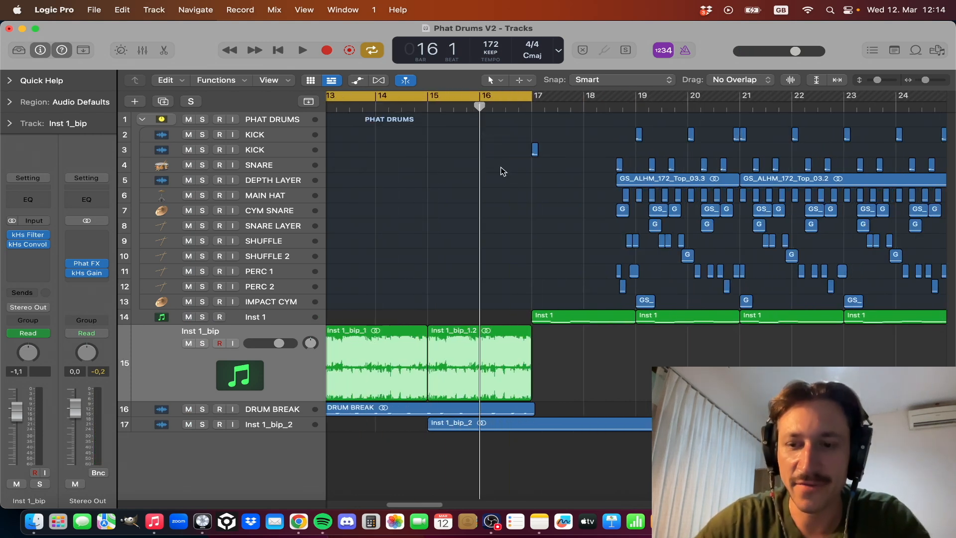
{"action": "key", "text": "Return"}
{"action": "key", "text": "space"}
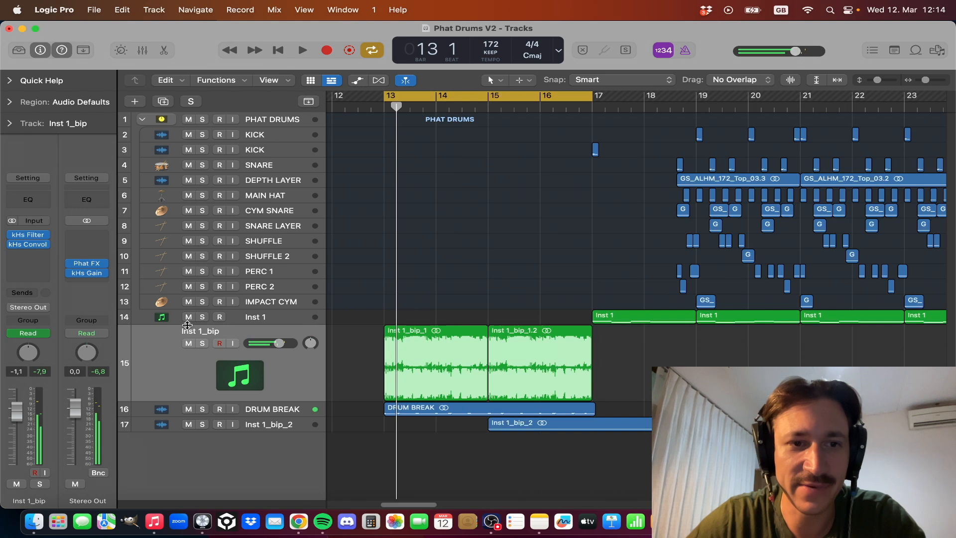
Step: Solo Inst 1_bip, open its kHs Filter and play bars 13 to 17 to observe the automated Cutoff knob
{"action": "left_click", "coordinate": [207, 345]}
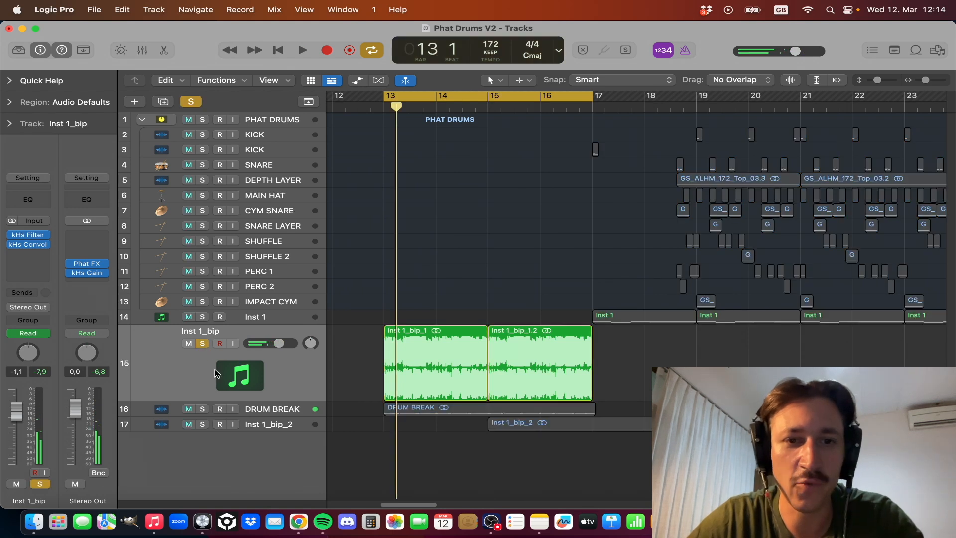
{"action": "left_click", "coordinate": [33, 236]}
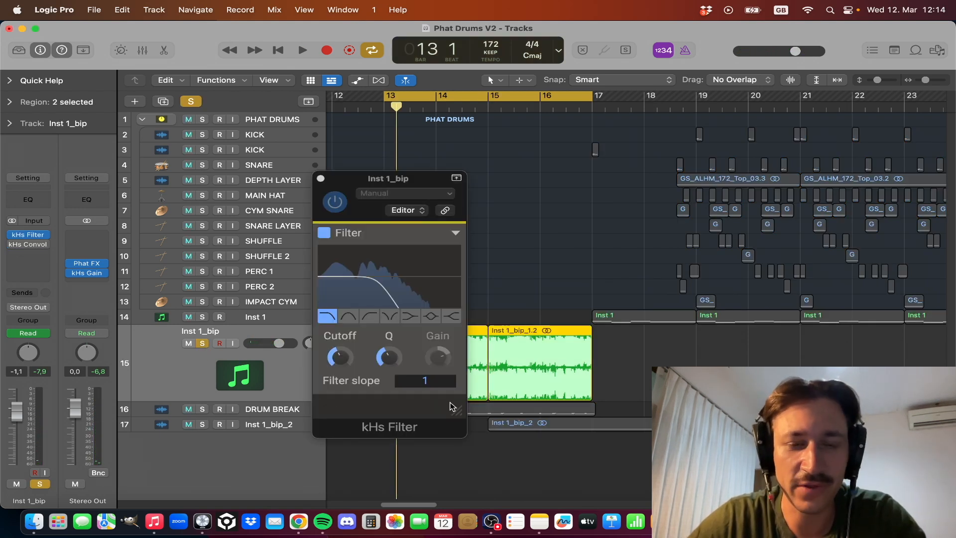
{"action": "left_click", "coordinate": [344, 363]}
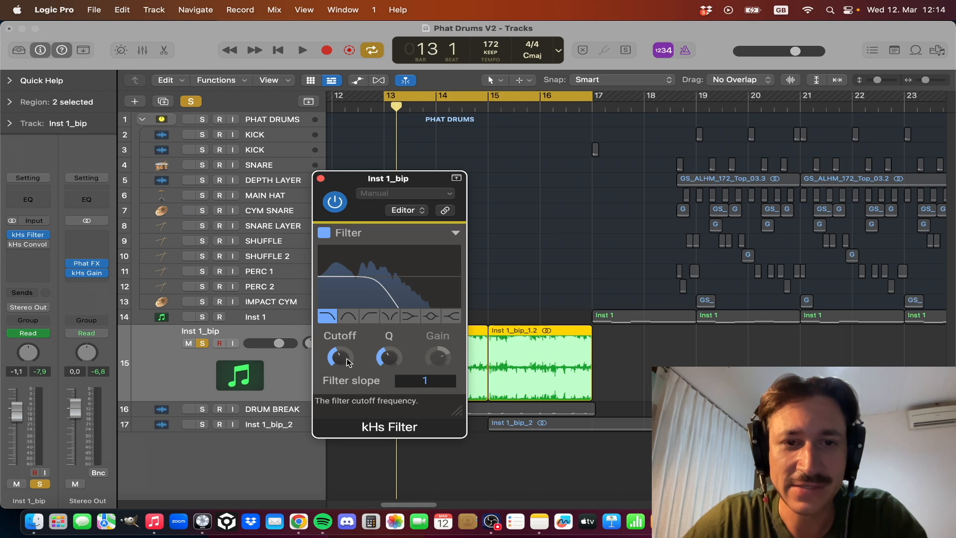
{"action": "key", "text": "space"}
{"action": "key", "text": "space"}
{"action": "left_click", "coordinate": [345, 359]}
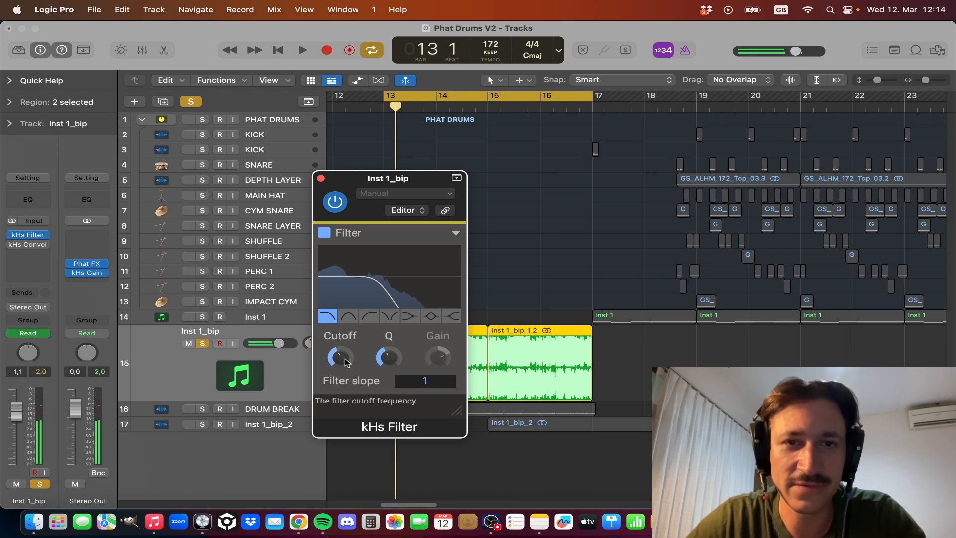
{"action": "key", "text": "space"}
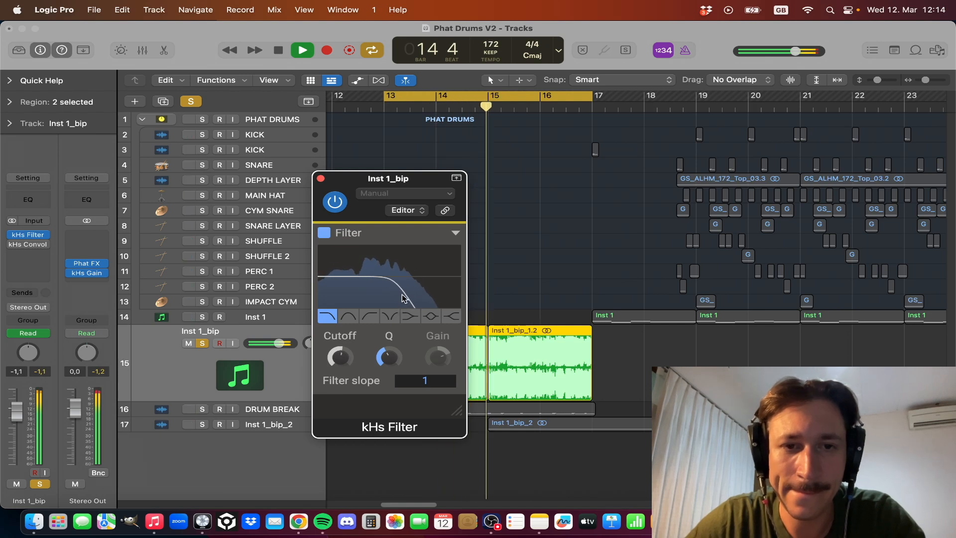
{"action": "left_click_drag", "start_coordinate": [345, 351], "coordinate": [356, 348]}
{"action": "key", "text": "space"}
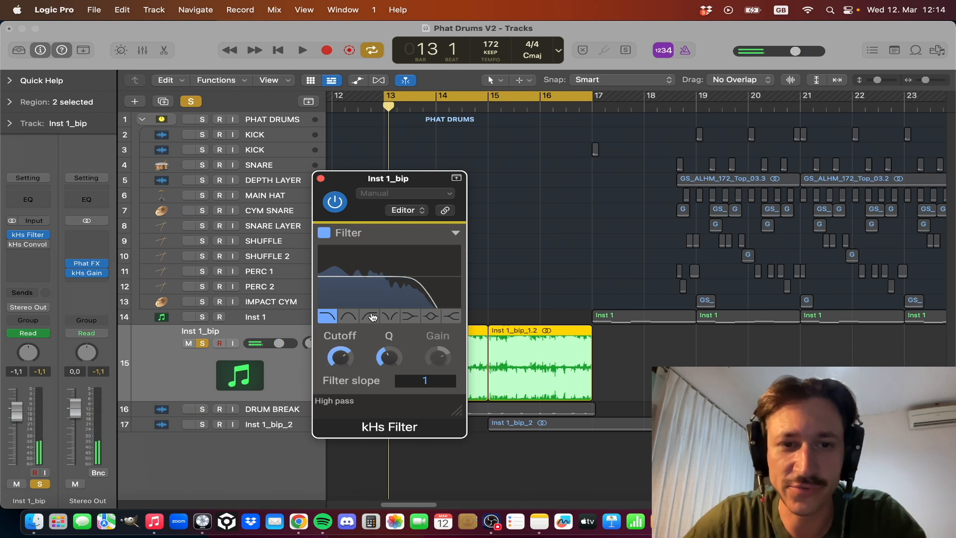
{"action": "key", "text": "space"}
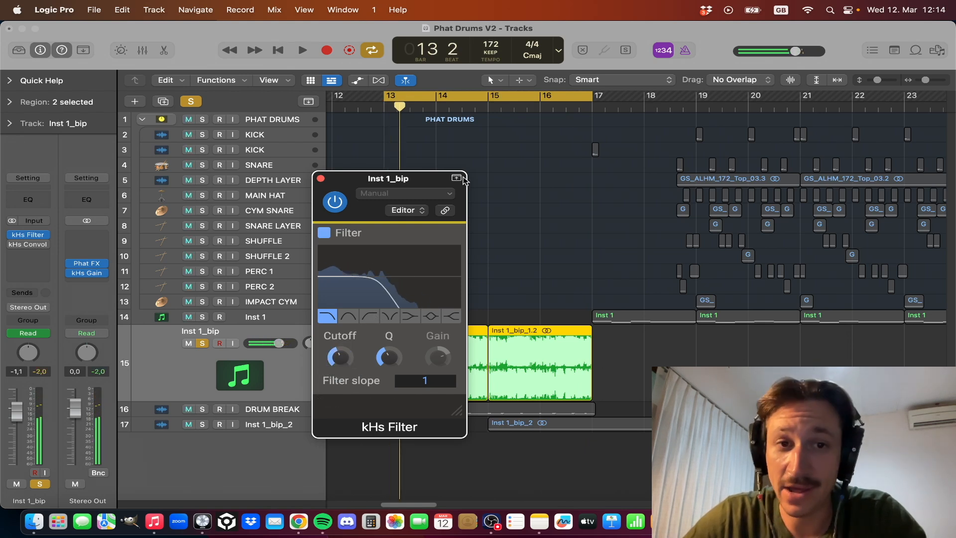
Step: Replace the kHs Filter window with Inst 1_bip's kHs Convolver and move it aside to uncover the regions
{"action": "left_click", "coordinate": [321, 179]}
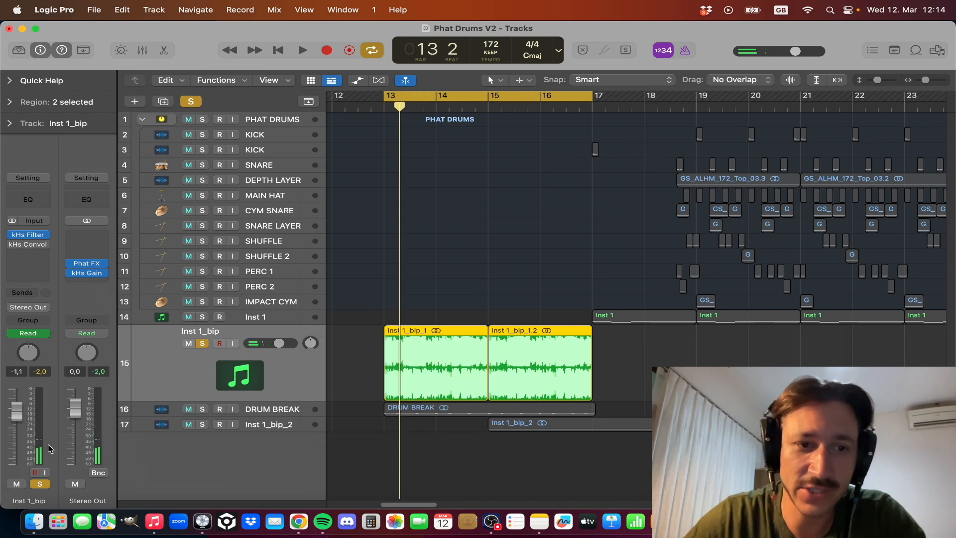
{"action": "left_click", "coordinate": [30, 246]}
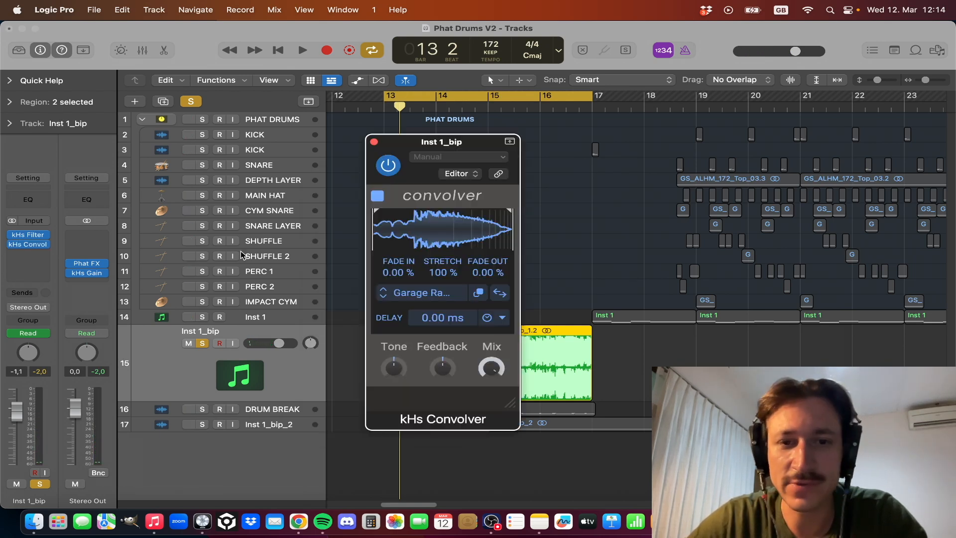
{"action": "left_click_drag", "start_coordinate": [452, 139], "coordinate": [435, 119]}
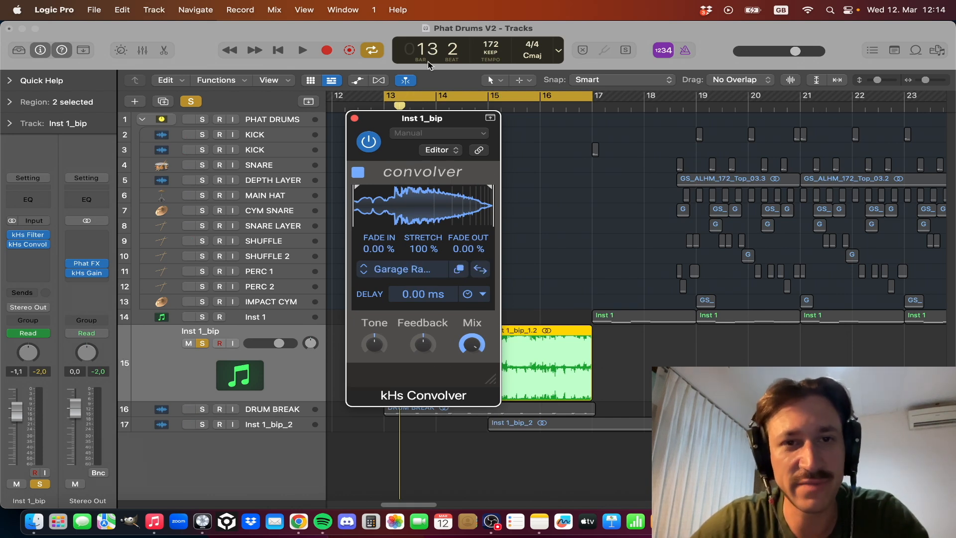
{"action": "left_click_drag", "start_coordinate": [430, 122], "coordinate": [356, 96]}
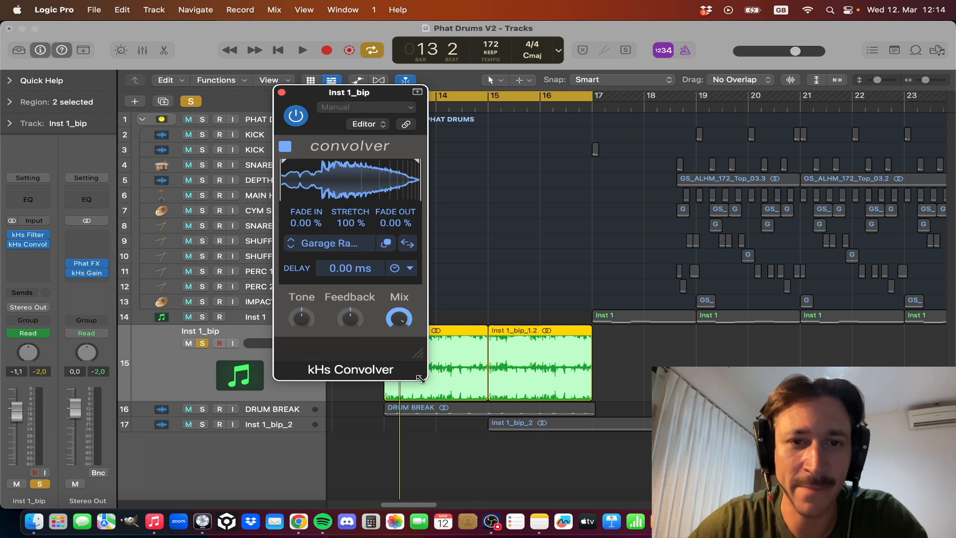
{"action": "key", "text": "space"}
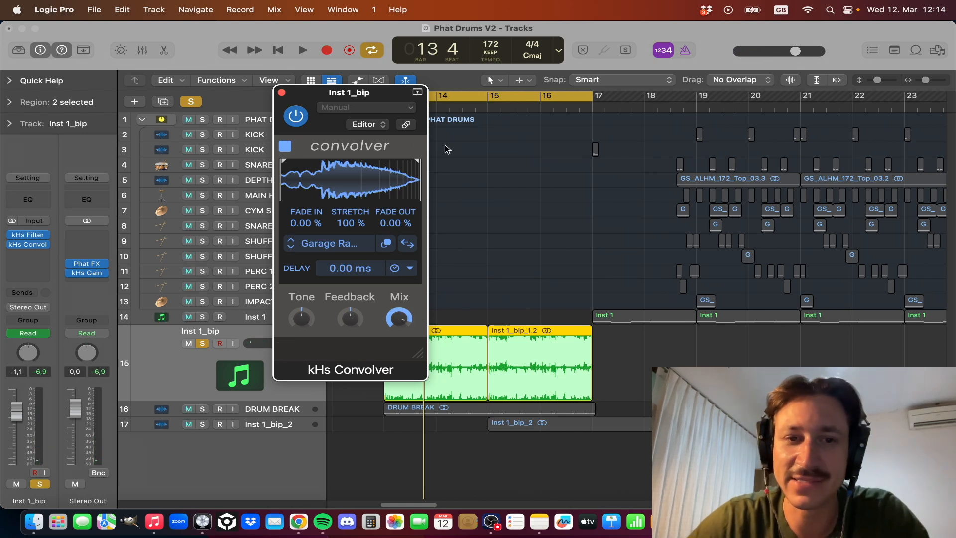
Step: Extend the cycle range to bars 13 to 18 and play Inst 1_bip to observe the Convolver's Mix knob, turning cycling off during playback
{"action": "left_click_drag", "start_coordinate": [383, 93], "coordinate": [327, 92]}
{"action": "left_click", "coordinate": [394, 95]}
{"action": "left_click", "coordinate": [387, 95]}
{"action": "left_click", "coordinate": [388, 95]}
{"action": "left_click", "coordinate": [388, 95]}
{"action": "left_click_drag", "start_coordinate": [592, 96], "coordinate": [646, 109]}
{"action": "key", "text": "space"}
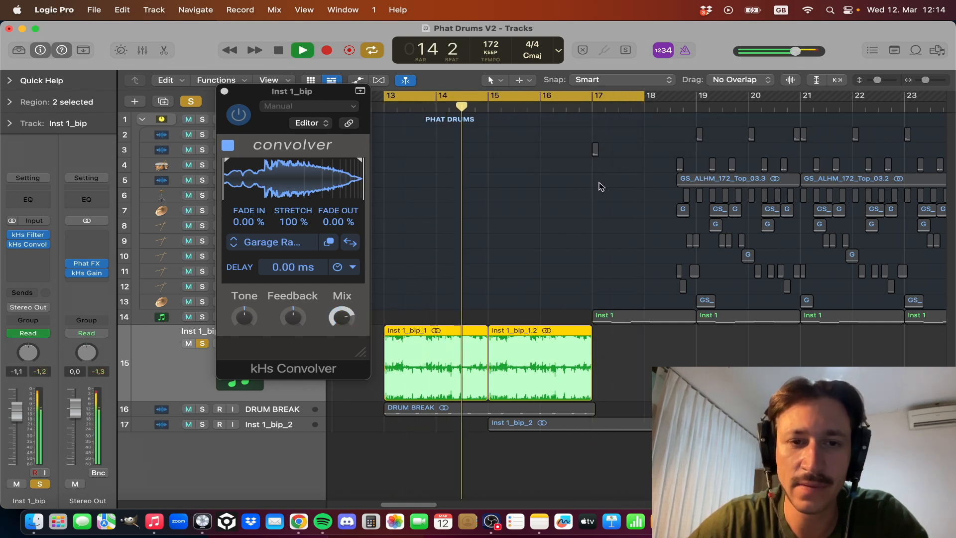
{"action": "key", "text": "c"}
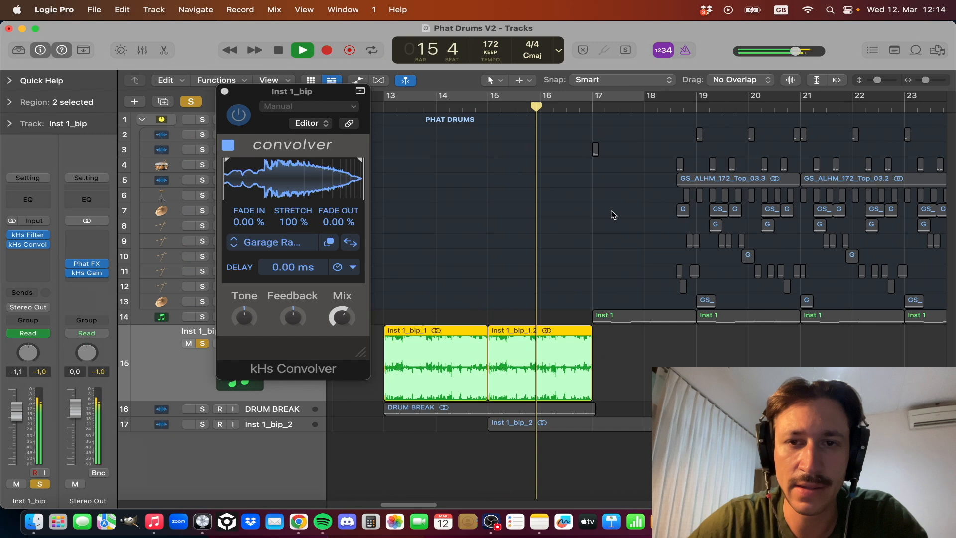
{"action": "left_click", "coordinate": [612, 211]}
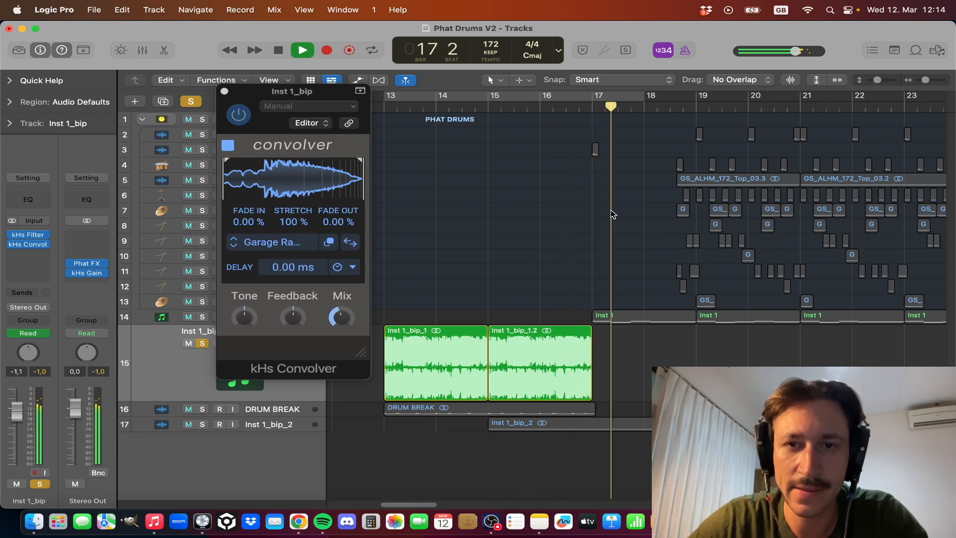
{"action": "key", "text": "space"}
Step: Set the cycle range from bar 13 to mid-bar 19, add DRUM BREAK to the solo and play it with Inst 1_bip
{"action": "left_click_drag", "start_coordinate": [390, 97], "coordinate": [724, 122]}
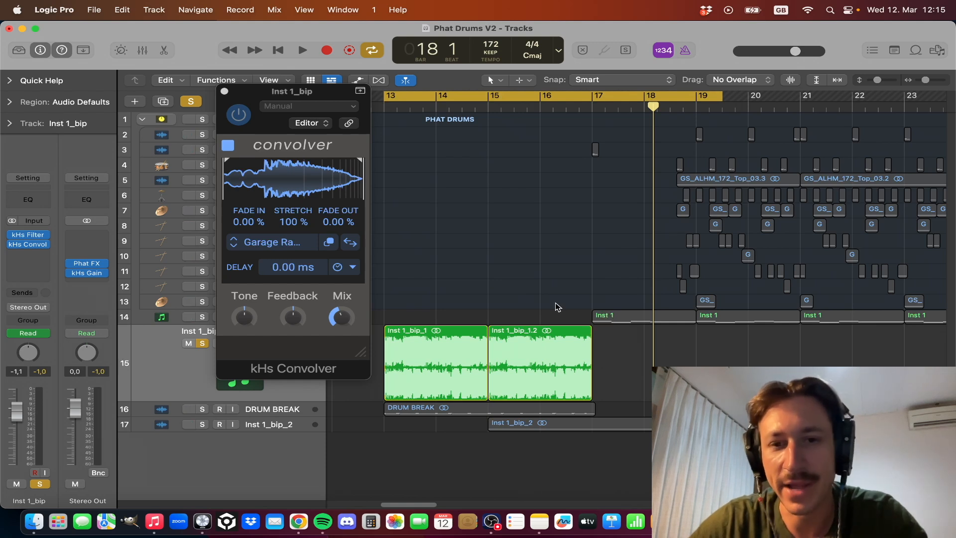
{"action": "left_click", "coordinate": [202, 409]}
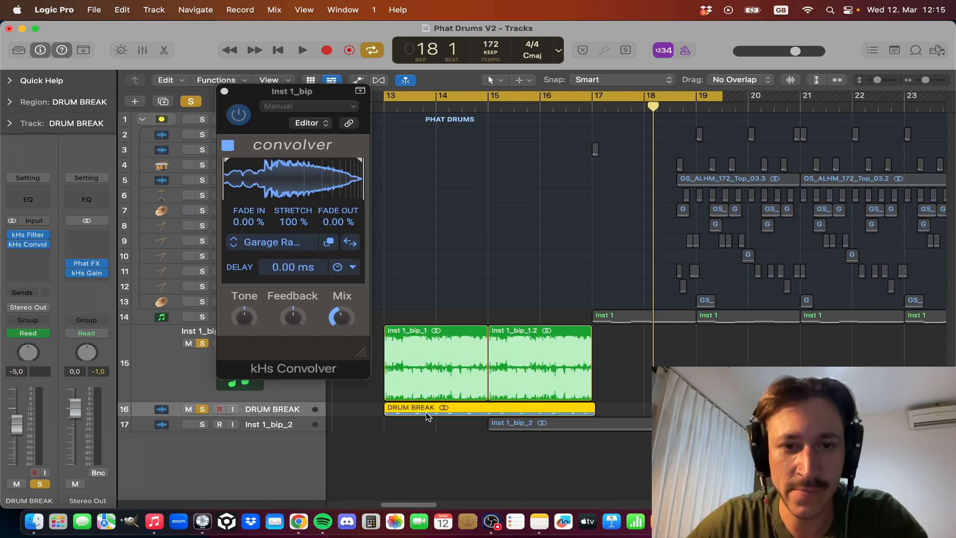
{"action": "key", "text": "space"}
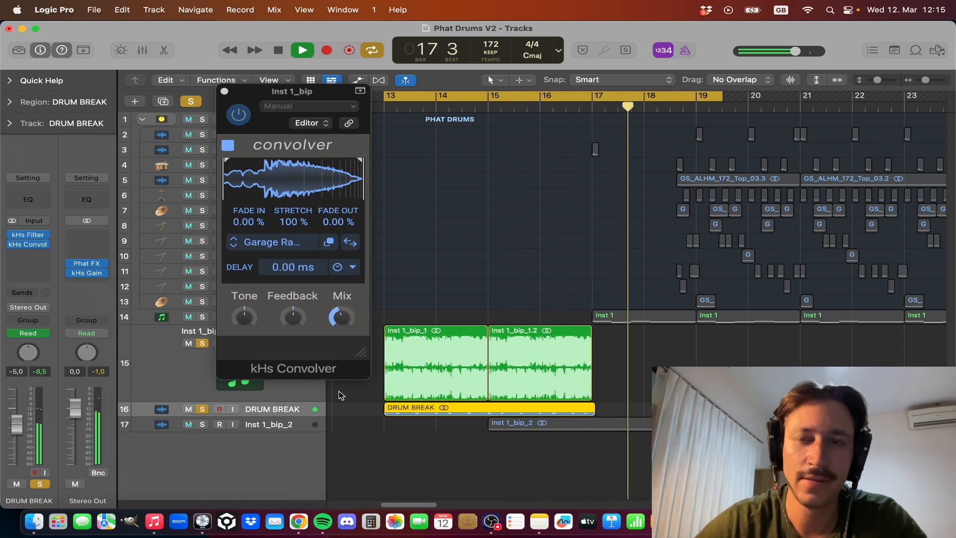
{"action": "key", "text": "space"}
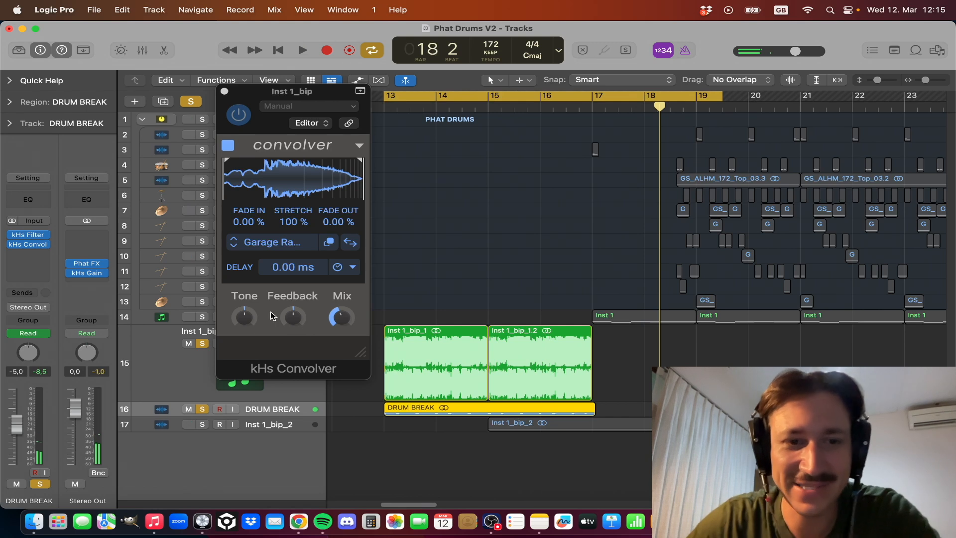
Step: Unsolo Inst 1_bip and DRUM BREAK, close the kHs Convolver window and return the Inst 1_bip track to normal height
{"action": "left_click", "coordinate": [202, 343]}
{"action": "left_click", "coordinate": [198, 409]}
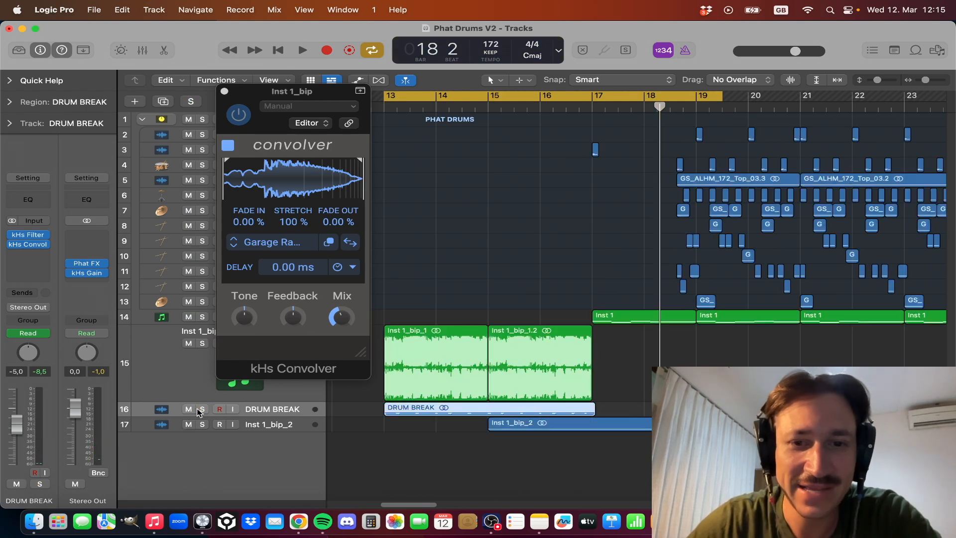
{"action": "left_click", "coordinate": [223, 91]}
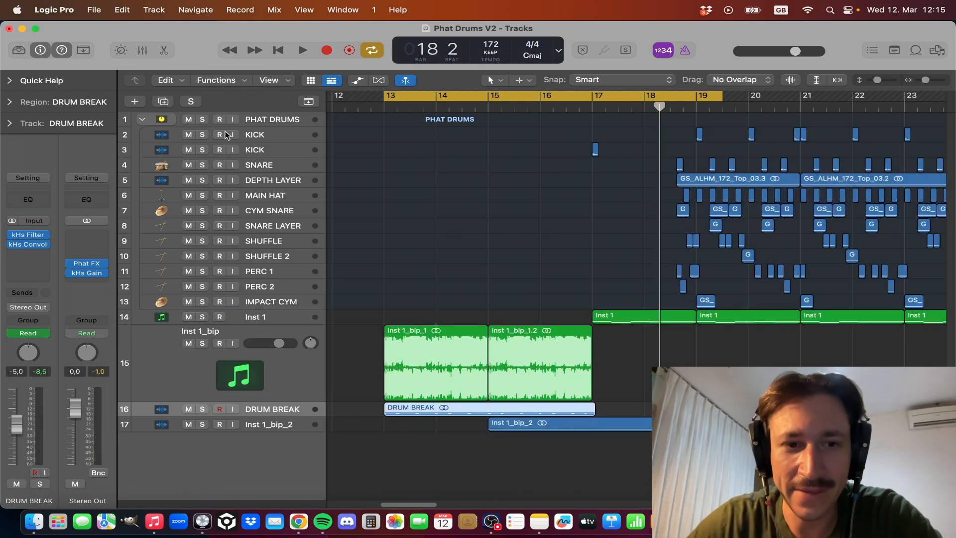
{"action": "left_click", "coordinate": [303, 382]}
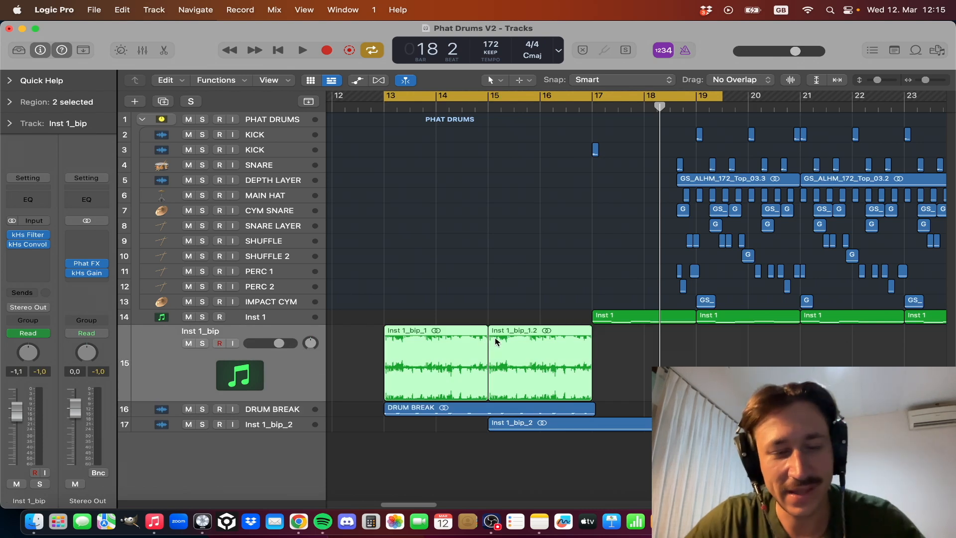
{"action": "key", "text": "ctrl+z"}
{"action": "scroll", "coordinate": [518, 304], "scroll_direction": "right", "scroll_amount": 5}
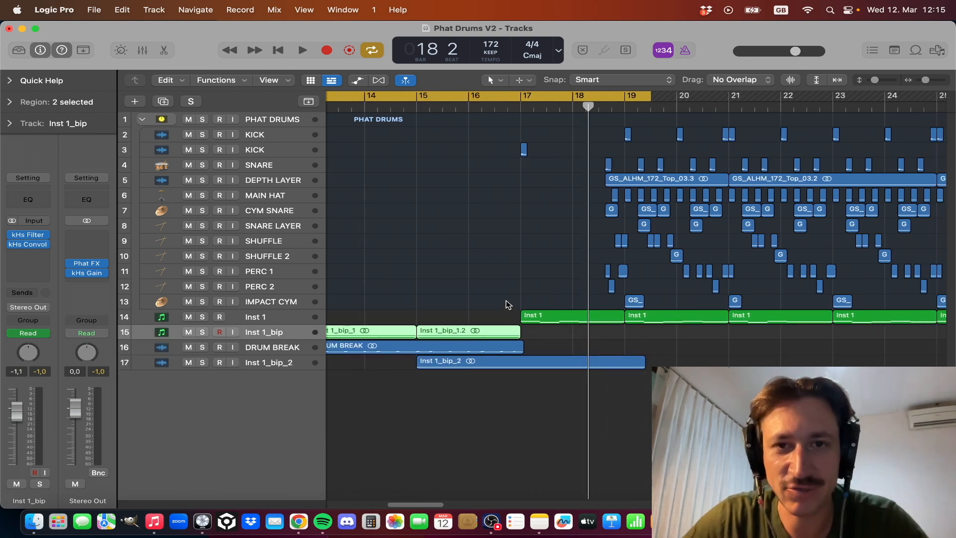
Step: Set the cycle range to bars 16 to 20 and enlarge the Inst 1_bip_2 track to show its waveform
{"action": "left_click", "coordinate": [495, 231]}
{"action": "left_click_drag", "start_coordinate": [520, 97], "coordinate": [582, 99]}
{"action": "left_click_drag", "start_coordinate": [469, 101], "coordinate": [665, 99]}
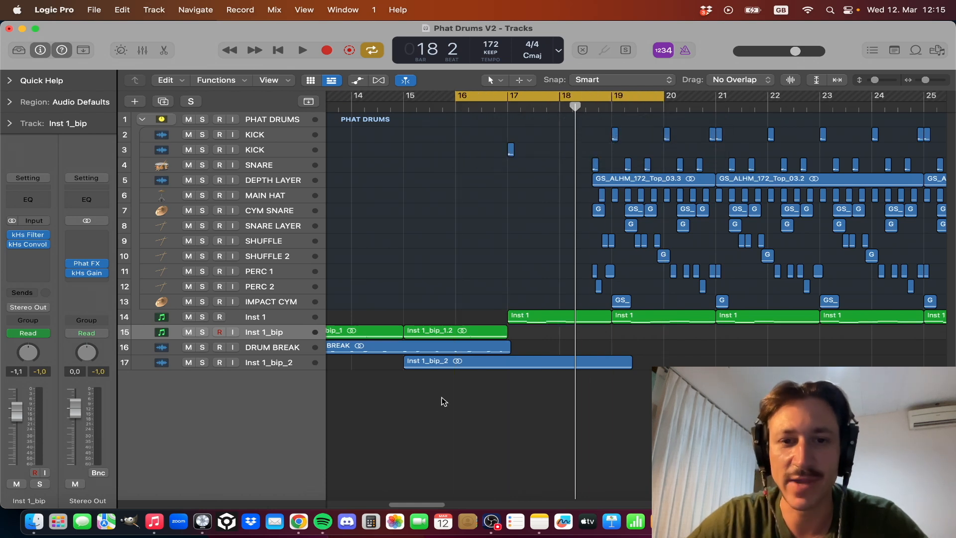
{"action": "left_click", "coordinate": [305, 370]}
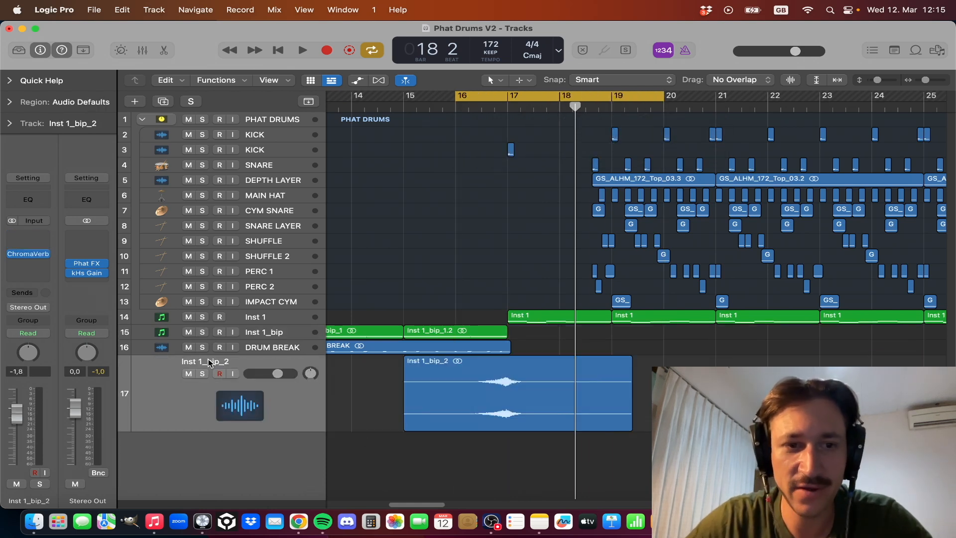
Step: Solo Inst 1_bip_2, extend the cycle range to bars 15 to 20 and play its region
{"action": "left_click", "coordinate": [202, 373]}
{"action": "left_click_drag", "start_coordinate": [456, 96], "coordinate": [404, 96]}
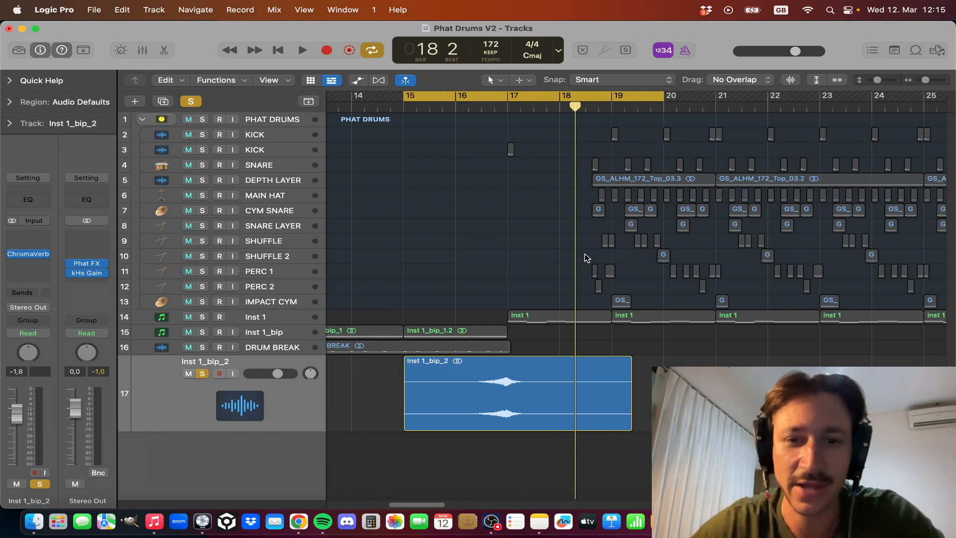
{"action": "key", "text": "space"}
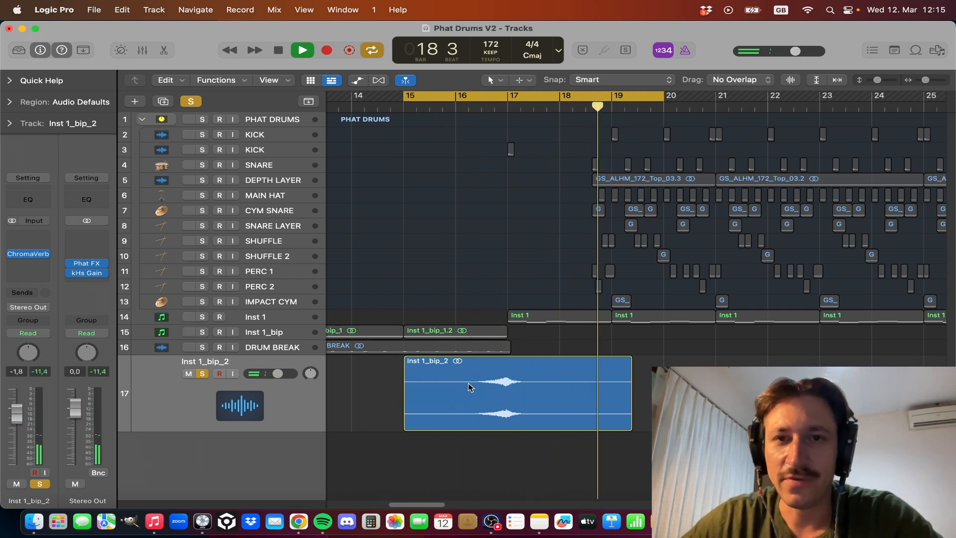
{"action": "key", "text": "space"}
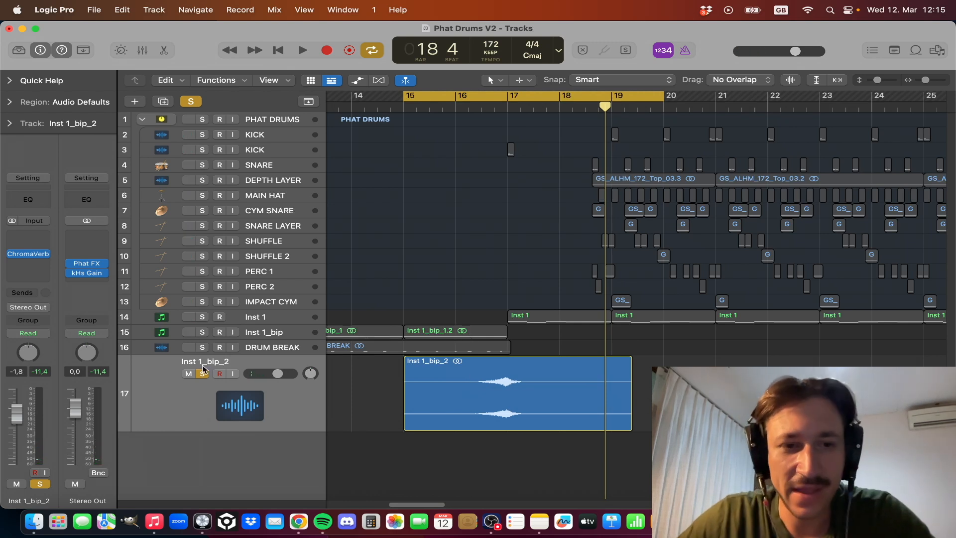
Step: Add DRUM BREAK and Inst 1_bip to the solo and play bars 15 to 20 together with Inst 1_bip_2
{"action": "left_click", "coordinate": [202, 348]}
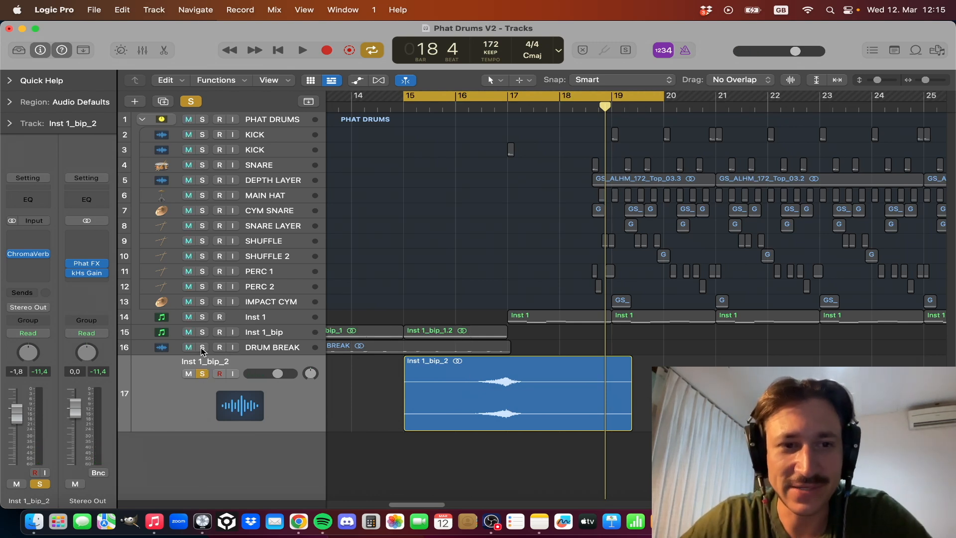
{"action": "left_click", "coordinate": [202, 331]}
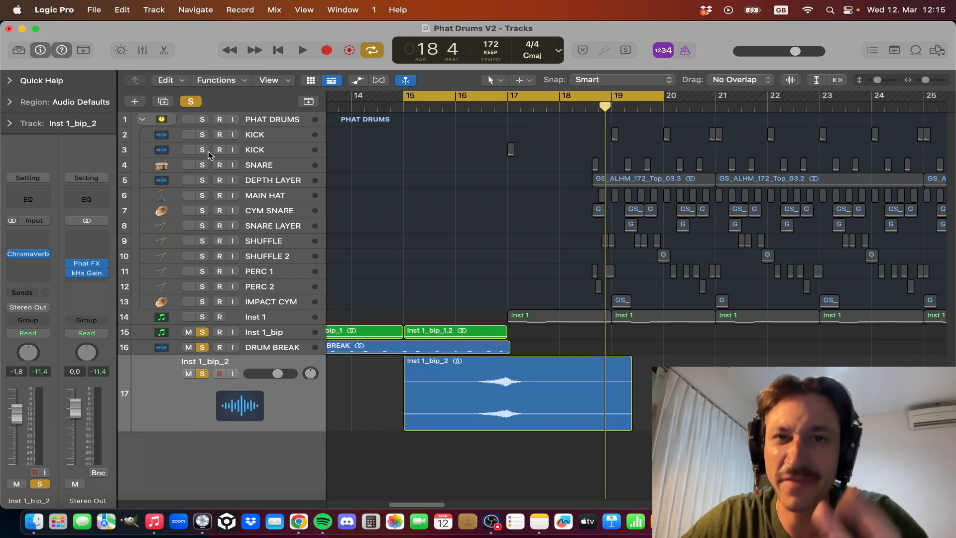
{"action": "key", "text": "space"}
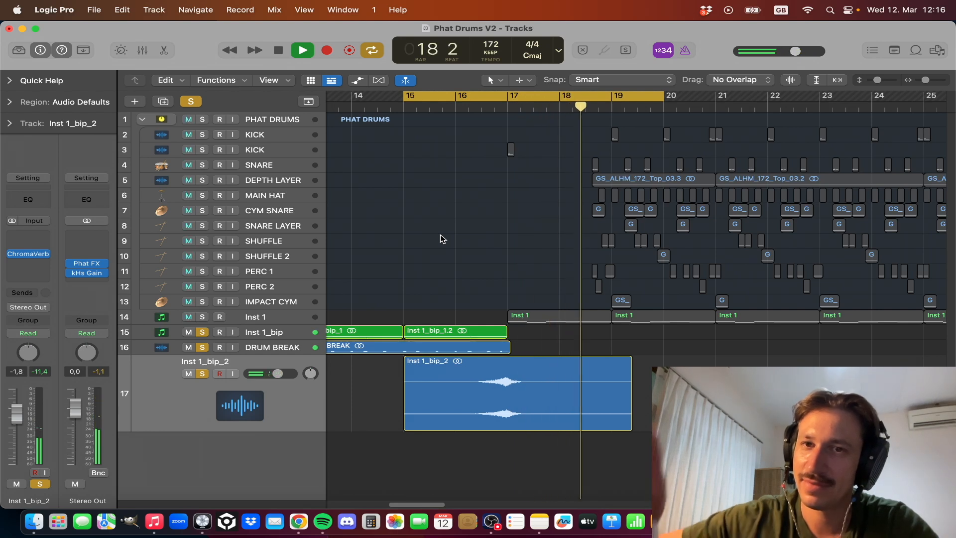
{"action": "key", "text": "space"}
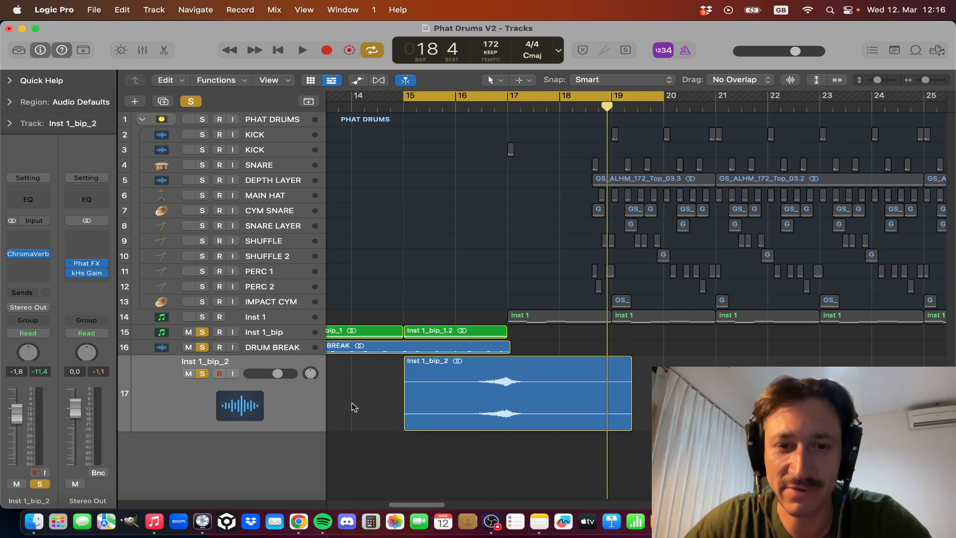
Step: Set the Inst 1_bip_2 track volume to -1.9 dB and replay the soloed tracks in the cycle range
{"action": "left_click", "coordinate": [491, 375]}
{"action": "mouse_move", "coordinate": [29, 413]}
{"action": "left_mouse_down"}
{"action": "mouse_move", "coordinate": [29, 438]}
{"action": "mouse_move", "coordinate": [17, 440]}
{"action": "mouse_move", "coordinate": [18, 414]}
{"action": "left_mouse_up"}
{"action": "key", "text": "space"}
{"action": "key", "text": "space"}
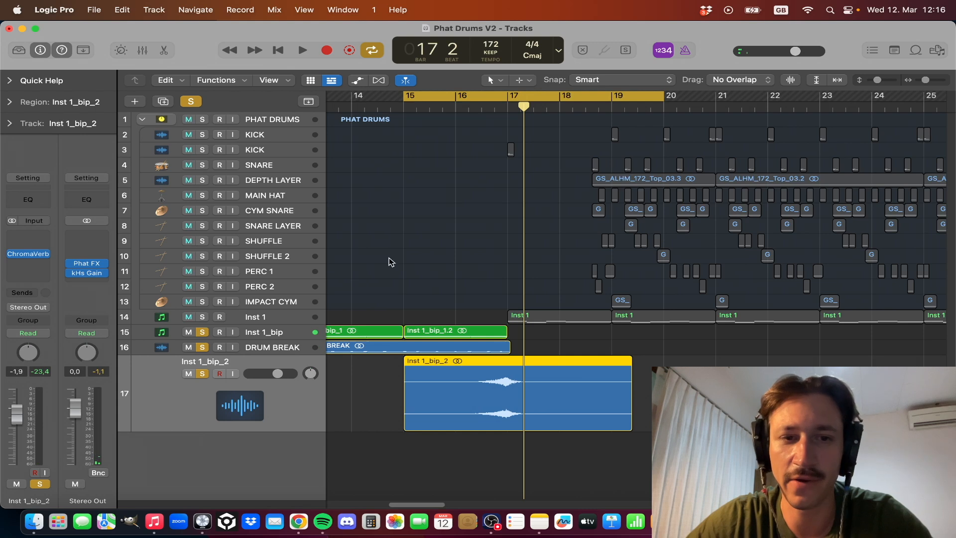
Step: Move the cycle range to start at bar 17, add the second KICK track to the solo and play its hit
{"action": "left_click", "coordinate": [398, 255]}
{"action": "left_click_drag", "start_coordinate": [509, 94], "coordinate": [592, 94]}
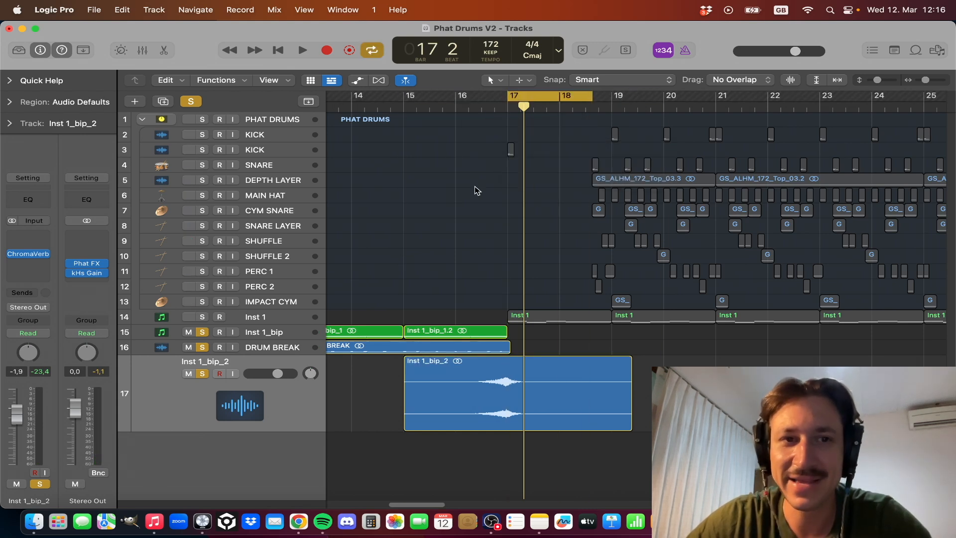
{"action": "left_click", "coordinate": [269, 151]}
{"action": "left_click", "coordinate": [202, 150]}
{"action": "key", "text": "space"}
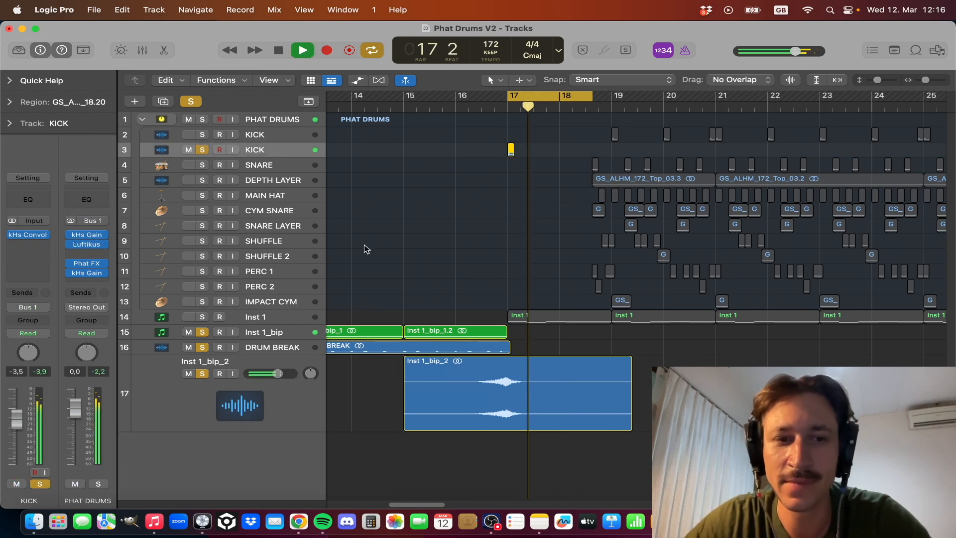
{"action": "key", "text": "space"}
Step: Mute the Inst 1_bip_2 track and set the cycle range to bars 17 to 18
{"action": "left_click", "coordinate": [554, 95]}
{"action": "left_click_drag", "start_coordinate": [617, 97], "coordinate": [644, 121]}
{"action": "left_click", "coordinate": [619, 127]}
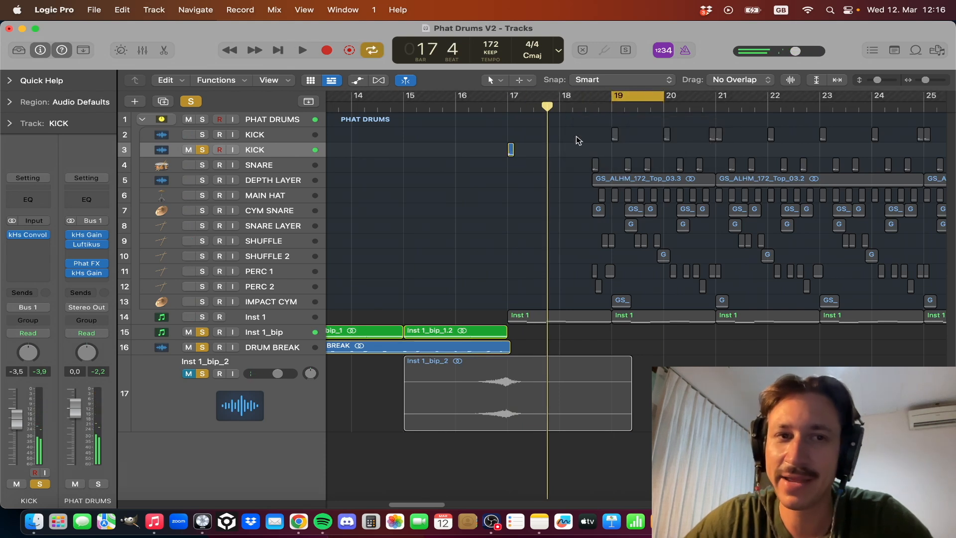
{"action": "left_click_drag", "start_coordinate": [519, 100], "coordinate": [548, 103]}
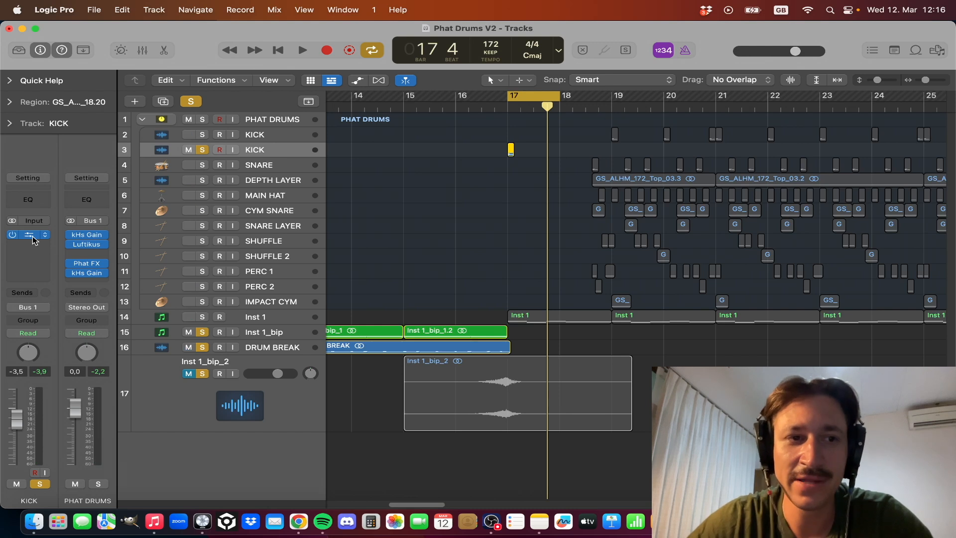
Step: Open kHs Convolver on the soloed KICK track and audition the hit, raising Mix to 100% and returning it to its partial setting
{"action": "left_click", "coordinate": [31, 235]}
{"action": "left_click_drag", "start_coordinate": [387, 179], "coordinate": [288, 104]}
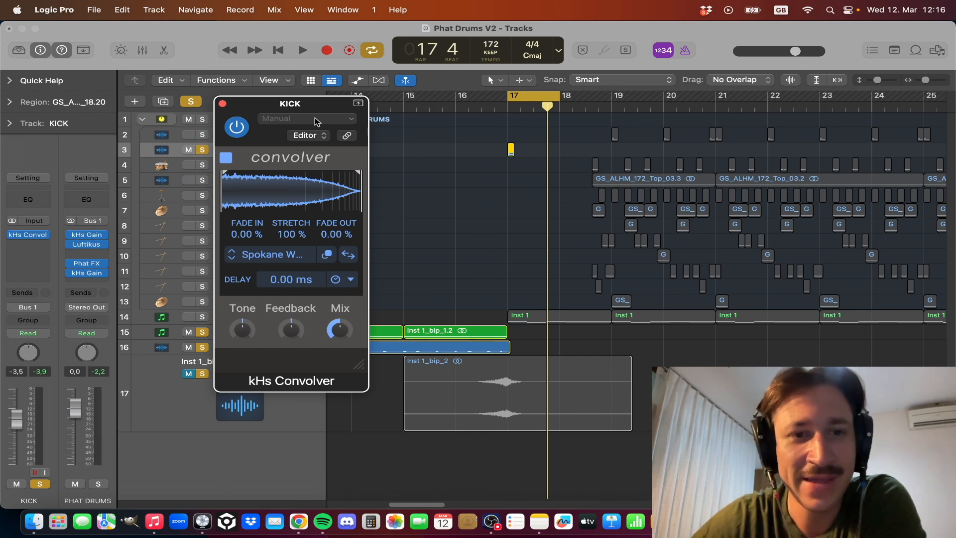
{"action": "key", "text": "space"}
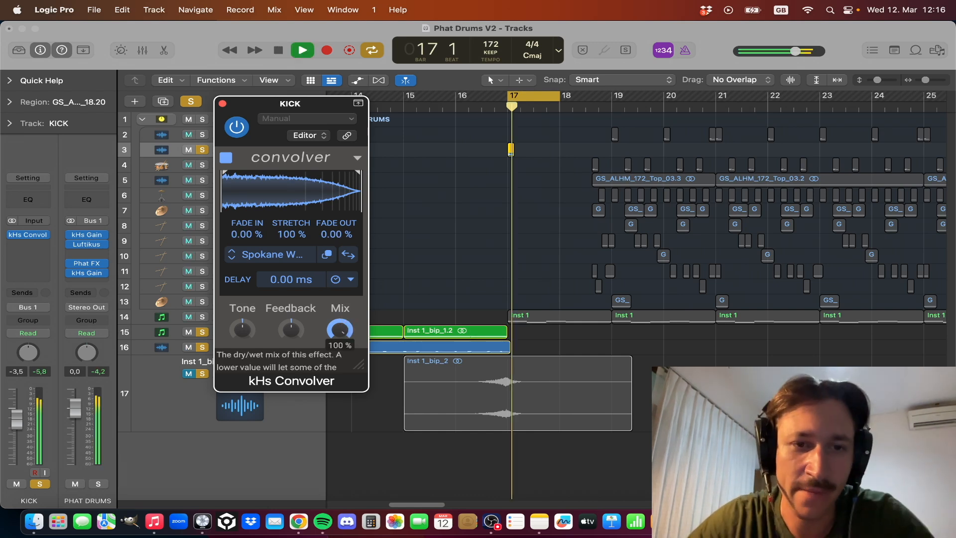
{"action": "mouse_move", "coordinate": [339, 329]}
{"action": "left_mouse_down"}
{"action": "mouse_move", "coordinate": [340, 369]}
{"action": "mouse_move", "coordinate": [339, 299]}
{"action": "mouse_move", "coordinate": [340, 336]}
{"action": "left_mouse_up"}
{"action": "key", "text": "space"}
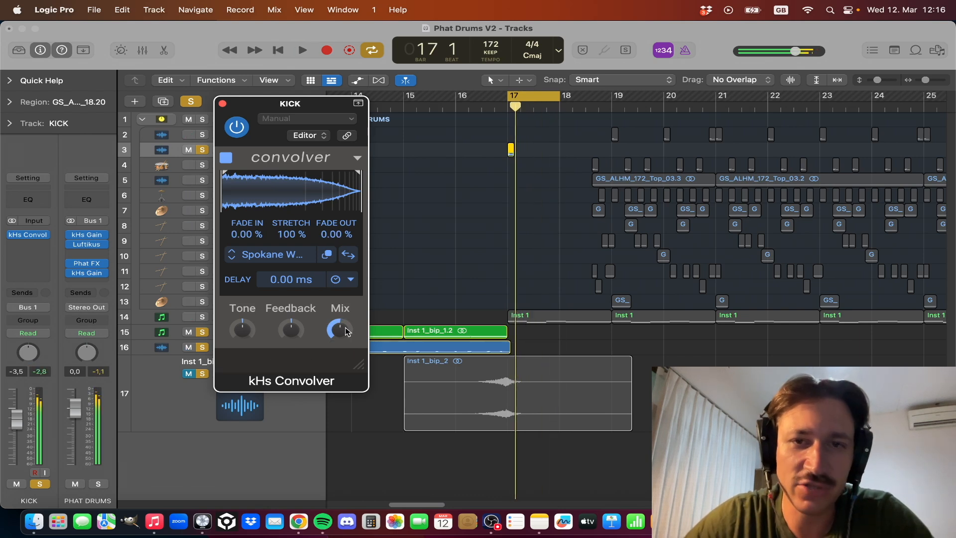
Step: Check the selected impulse response in the Convolver's browser, close the plug-in window and replay the kick
{"action": "left_click", "coordinate": [548, 221]}
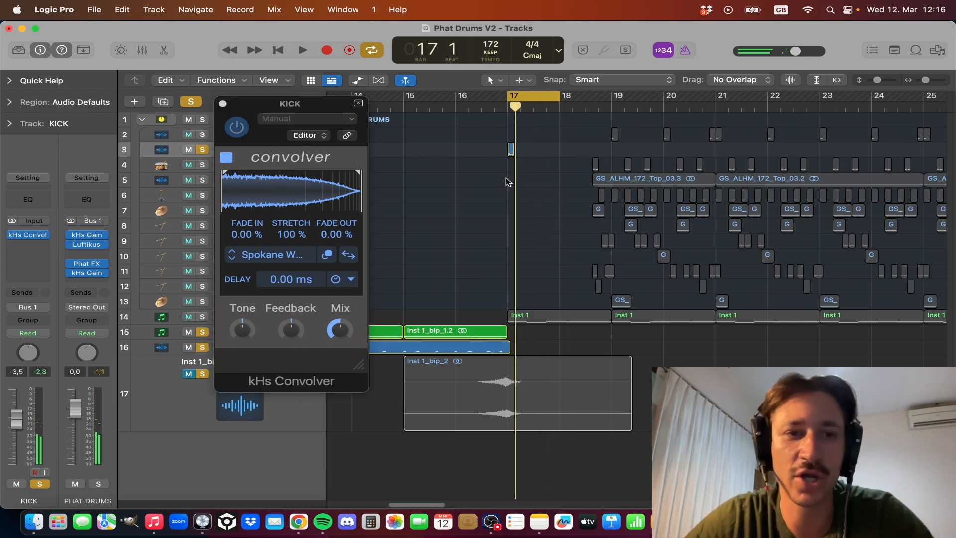
{"action": "left_click", "coordinate": [268, 257]}
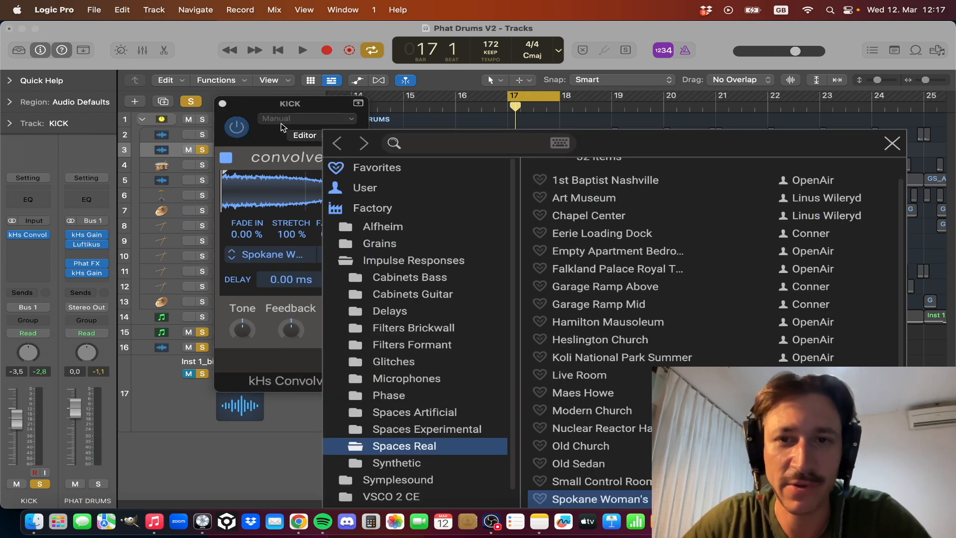
{"action": "left_click", "coordinate": [271, 104]}
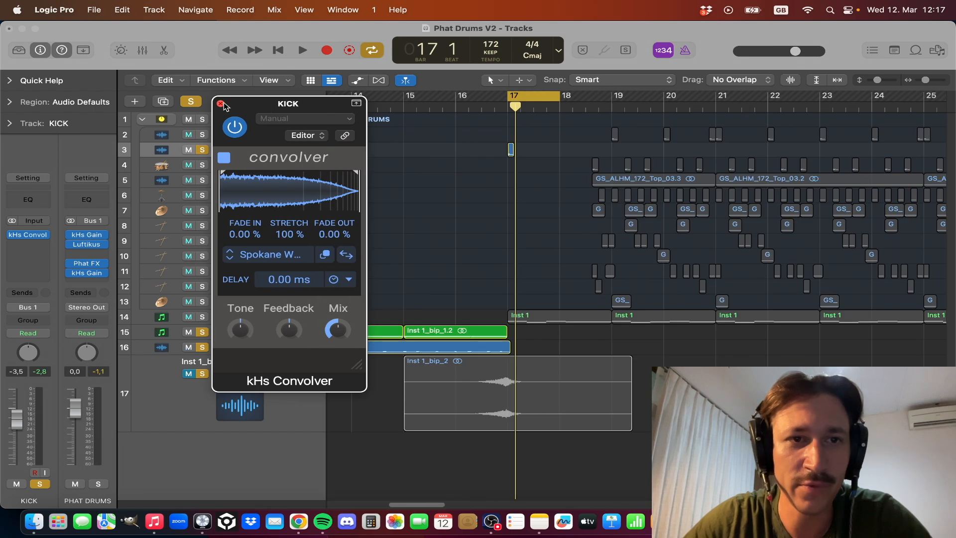
{"action": "left_click", "coordinate": [223, 104]}
{"action": "key", "text": "space"}
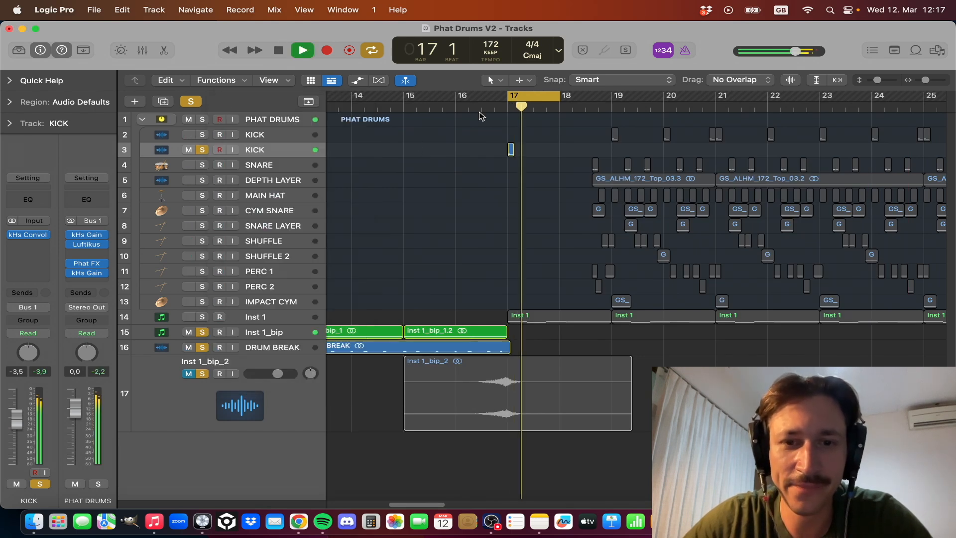
{"action": "key", "text": "space"}
Step: Unmute Inst 1_bip_2 and extend the cycle range to bars 13 to 19
{"action": "left_click", "coordinate": [525, 102]}
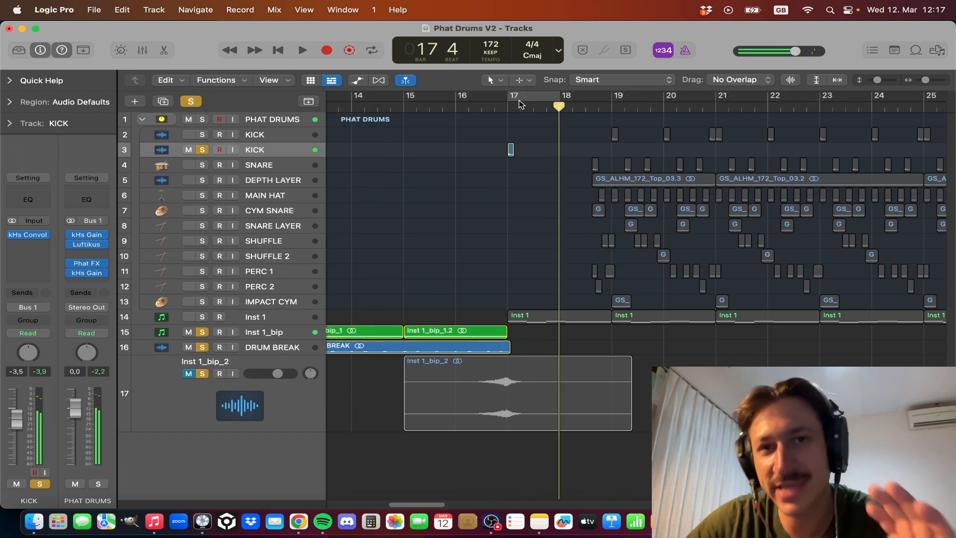
{"action": "left_click_drag", "start_coordinate": [461, 100], "coordinate": [612, 106]}
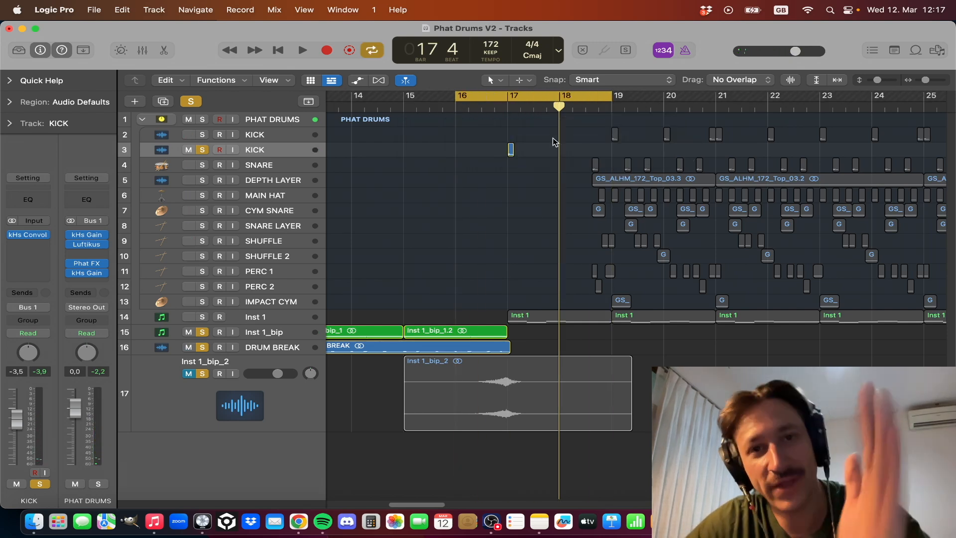
{"action": "left_click_drag", "start_coordinate": [509, 98], "coordinate": [609, 118]}
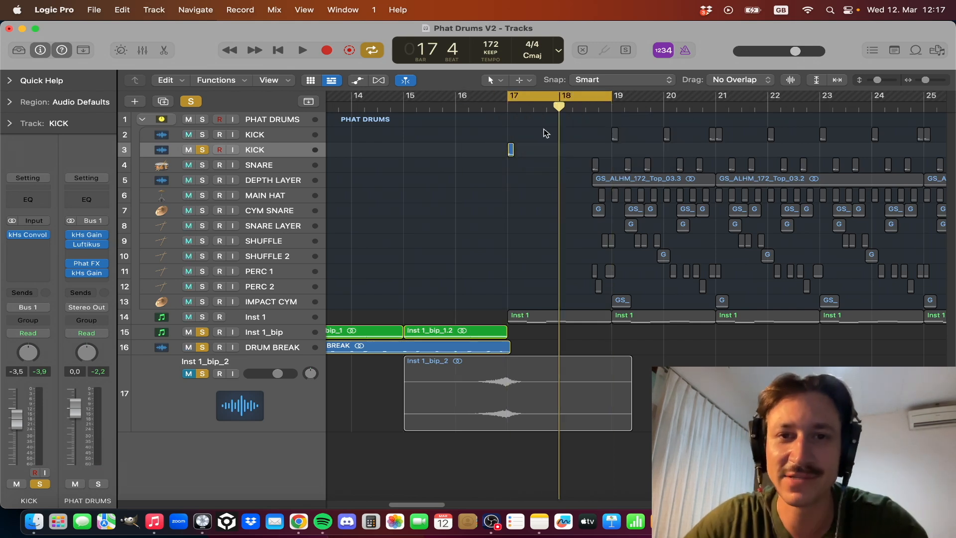
{"action": "left_click_drag", "start_coordinate": [456, 98], "coordinate": [612, 98]}
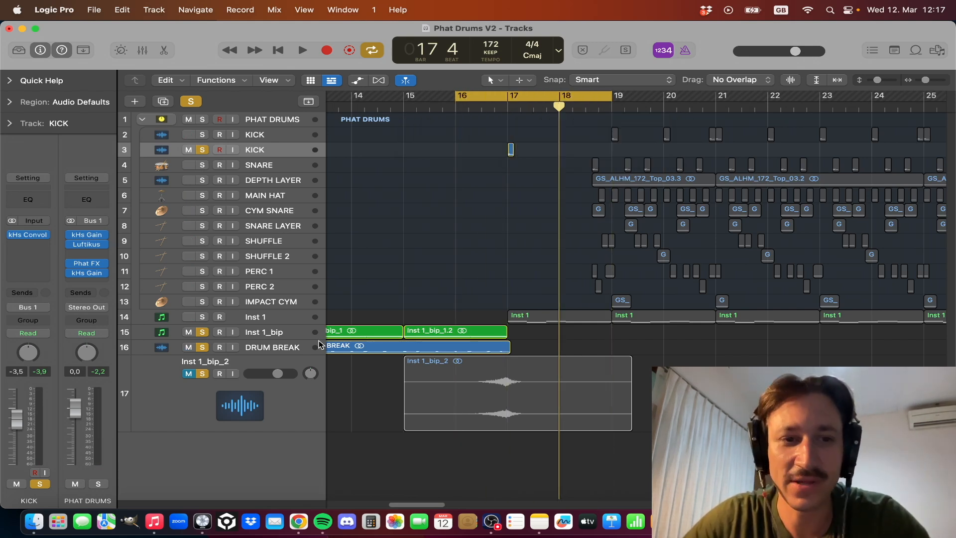
{"action": "left_click", "coordinate": [187, 374]}
{"action": "left_click_drag", "start_coordinate": [406, 101], "coordinate": [561, 102]}
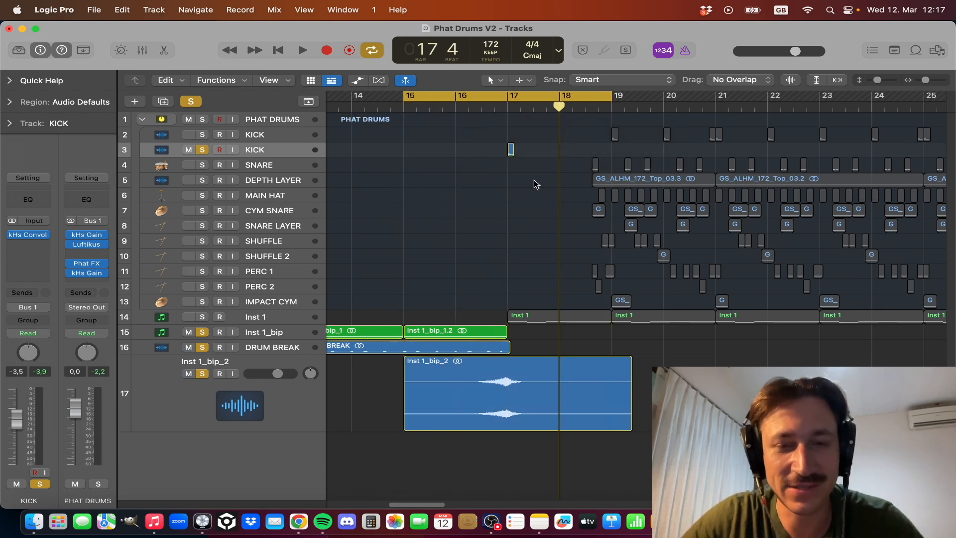
{"action": "scroll", "coordinate": [534, 181], "scroll_direction": "left", "scroll_amount": 5}
{"action": "left_click_drag", "start_coordinate": [416, 103], "coordinate": [708, 117]}
{"action": "scroll", "coordinate": [498, 249], "scroll_direction": "right", "scroll_amount": 2}
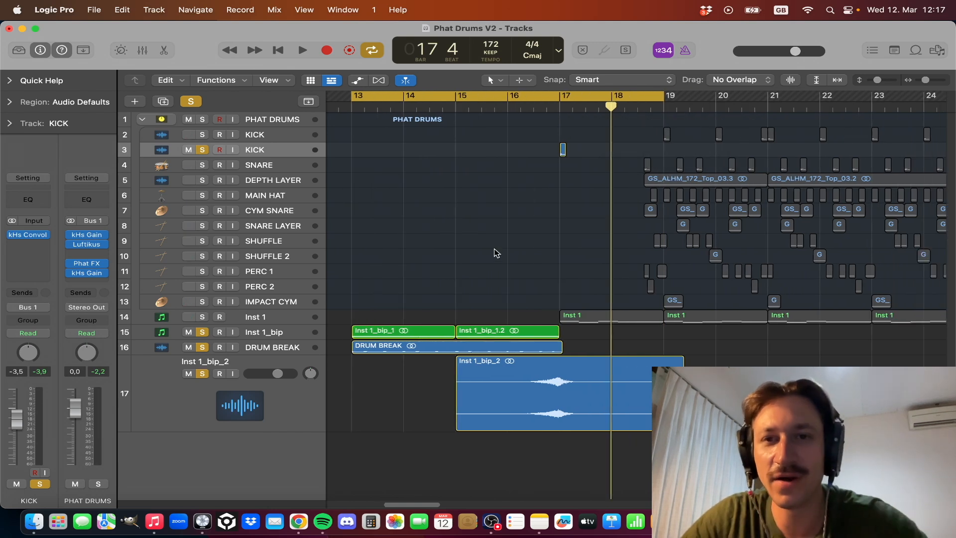
Step: Play bars 13 to 19 with the KICK, Inst 1_bip, DRUM BREAK and Inst 1_bip_2 tracks soloed together
{"action": "left_click_drag", "start_coordinate": [404, 357], "coordinate": [407, 351]}
{"action": "left_click_drag", "start_coordinate": [384, 305], "coordinate": [461, 328]}
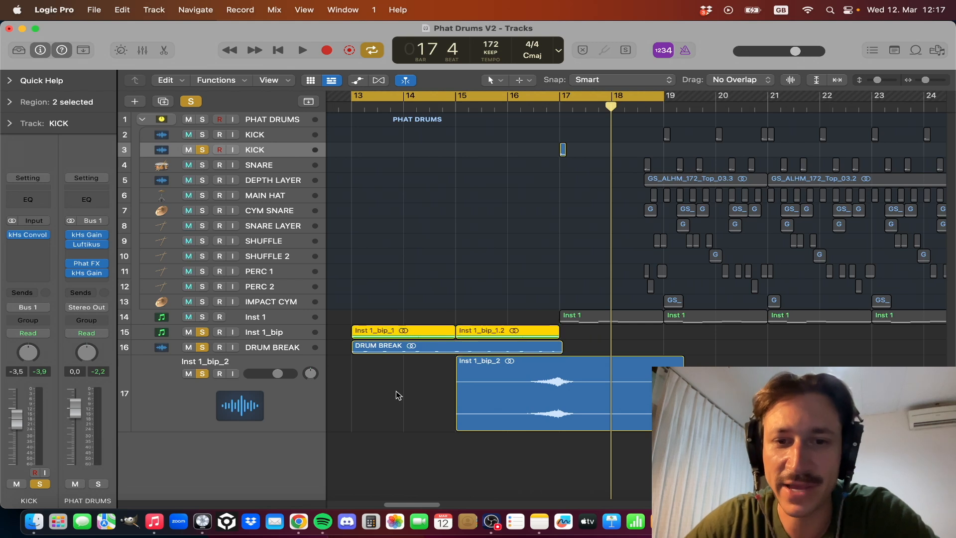
{"action": "left_click", "coordinate": [459, 396]}
{"action": "left_click", "coordinate": [565, 228]}
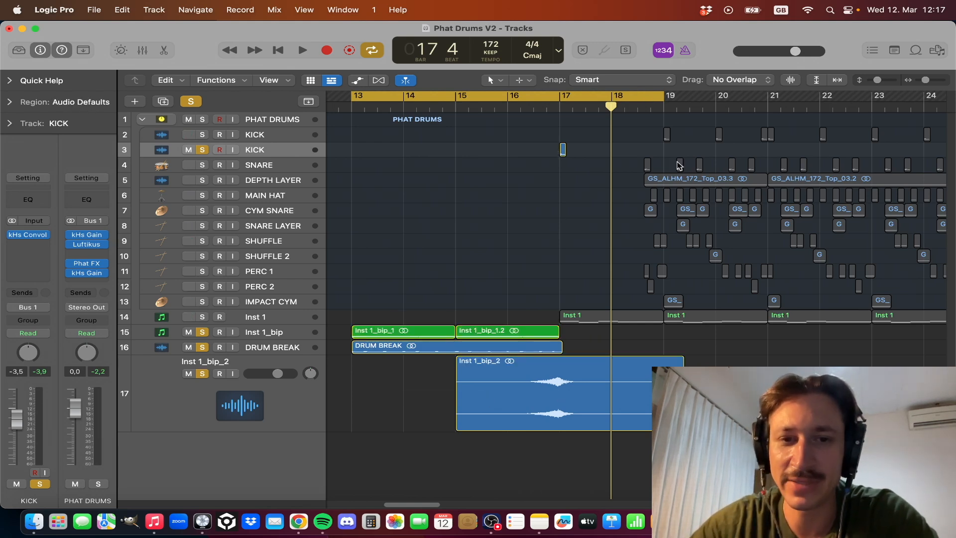
{"action": "key", "text": "space"}
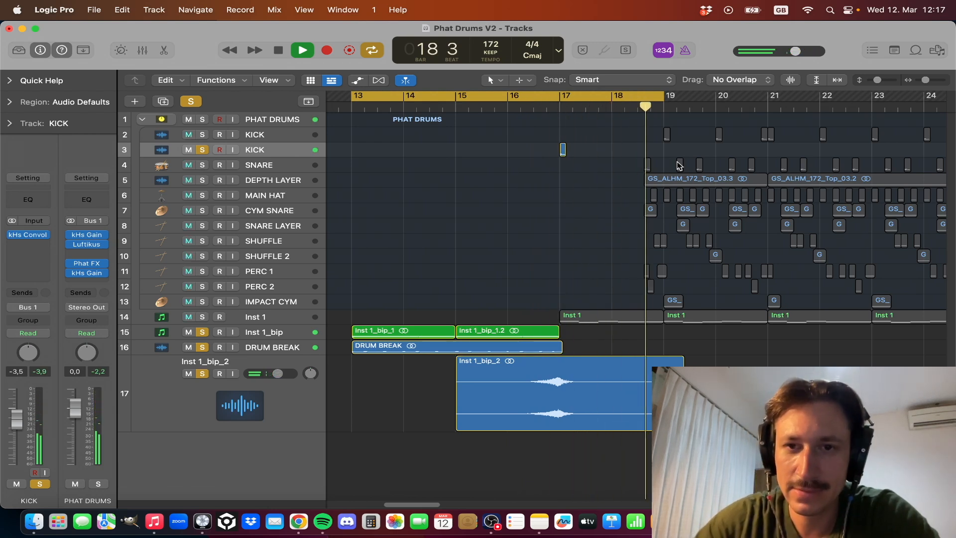
{"action": "key", "text": "space"}
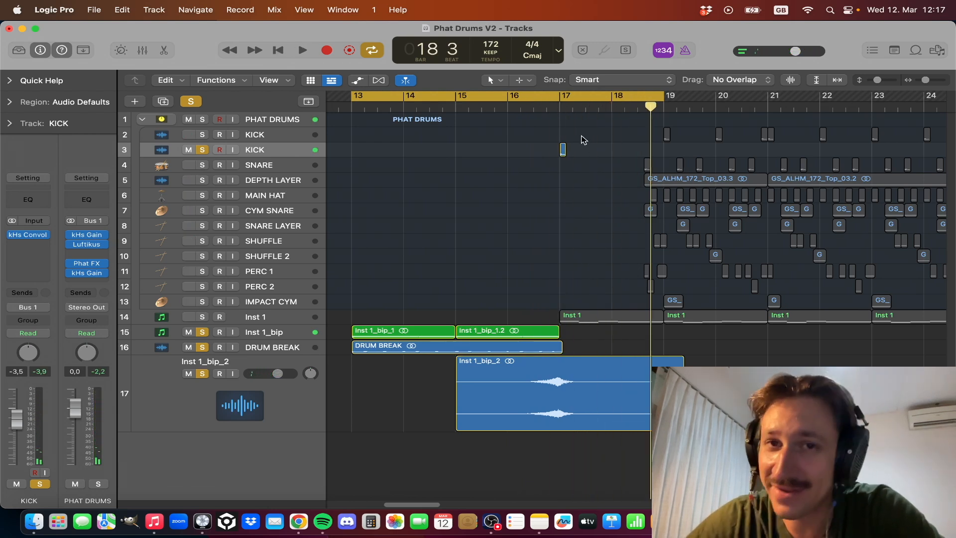
Step: Set the cycle range to bars 17 to 20 and unsolo Inst 1_bip, DRUM BREAK, Inst 1_bip_2 and KICK
{"action": "left_click_drag", "start_coordinate": [572, 94], "coordinate": [716, 96]}
{"action": "left_click_drag", "start_coordinate": [560, 247], "coordinate": [598, 321]}
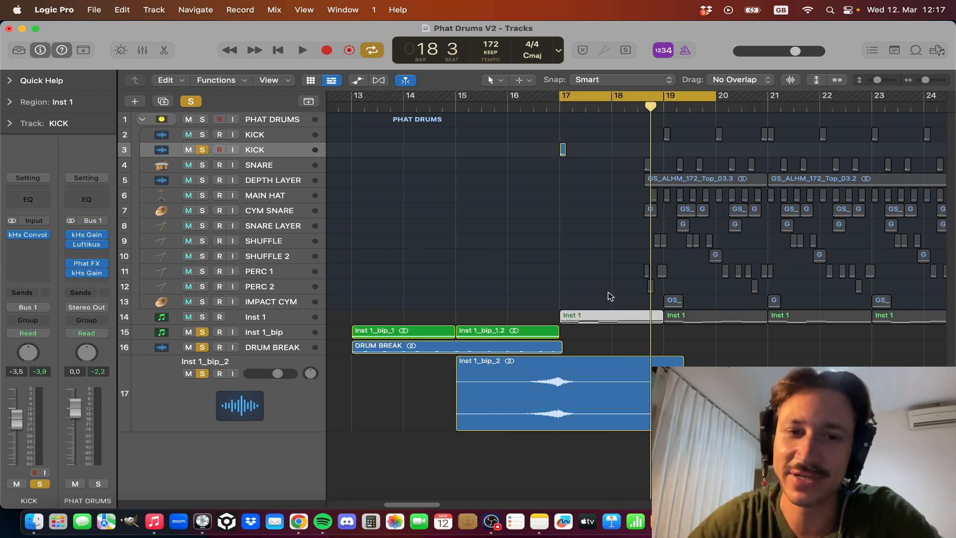
{"action": "left_click", "coordinate": [626, 269]}
{"action": "left_click", "coordinate": [258, 320]}
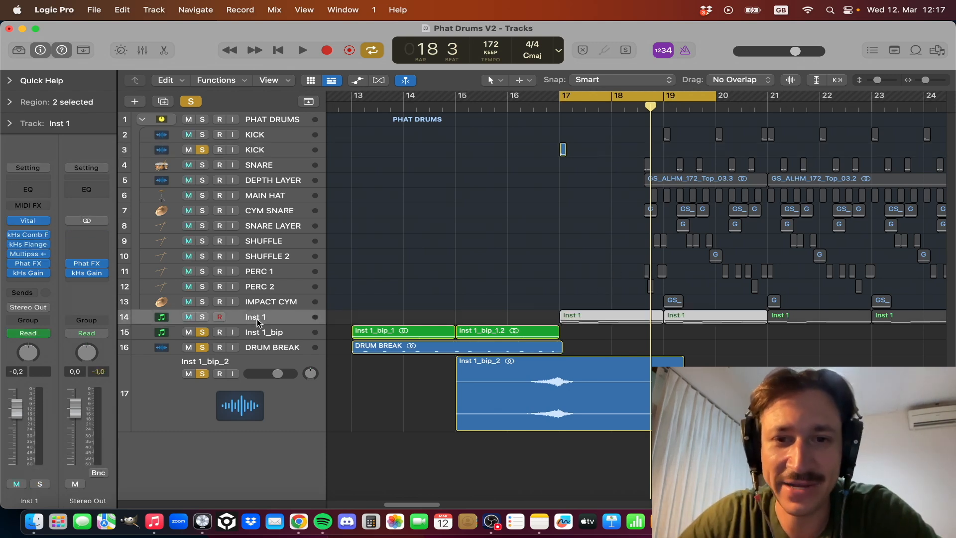
{"action": "left_click", "coordinate": [383, 274]}
{"action": "left_click_drag", "start_coordinate": [203, 332], "coordinate": [197, 362]}
{"action": "left_click", "coordinate": [204, 150]}
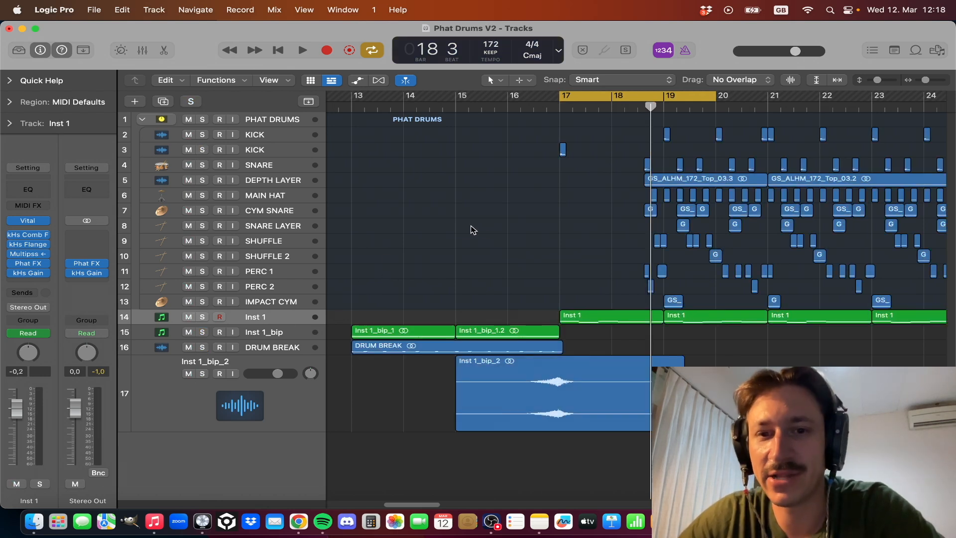
Step: Extend the cycle range to bars 17 to 21 and solo Inst 1 with its track enlarged to show the notes
{"action": "left_click_drag", "start_coordinate": [568, 93], "coordinate": [614, 191]}
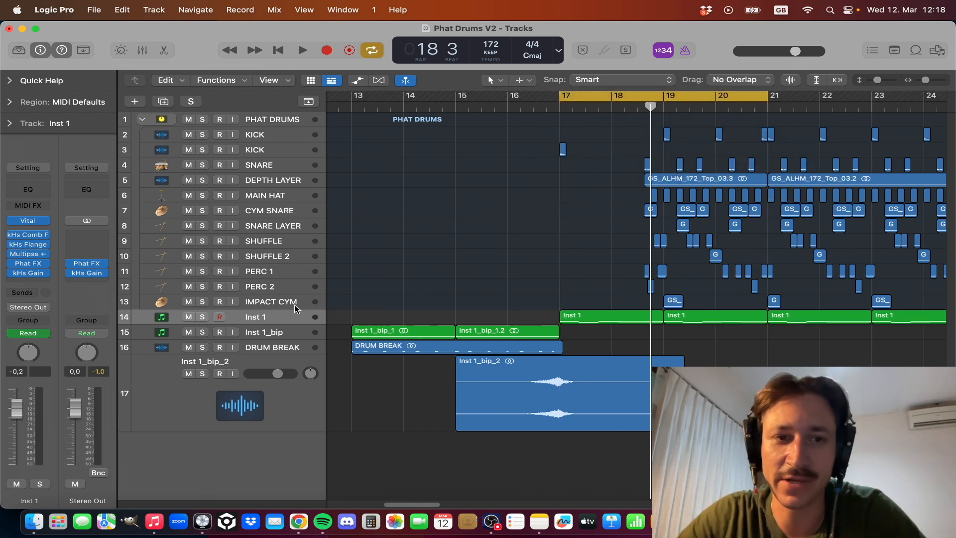
{"action": "left_click", "coordinate": [237, 321]}
{"action": "left_click", "coordinate": [203, 318]}
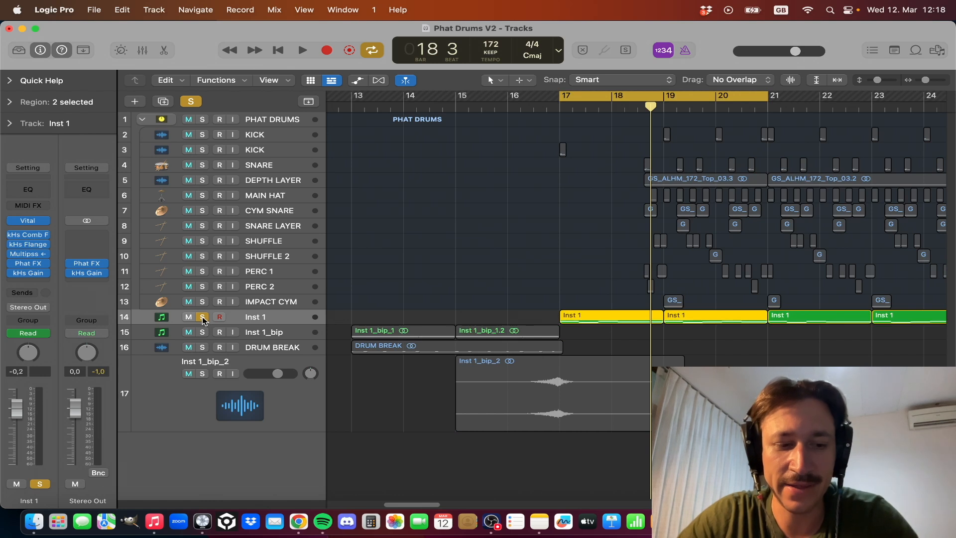
{"action": "key", "text": "ctrl+z"}
{"action": "left_click", "coordinate": [450, 280]}
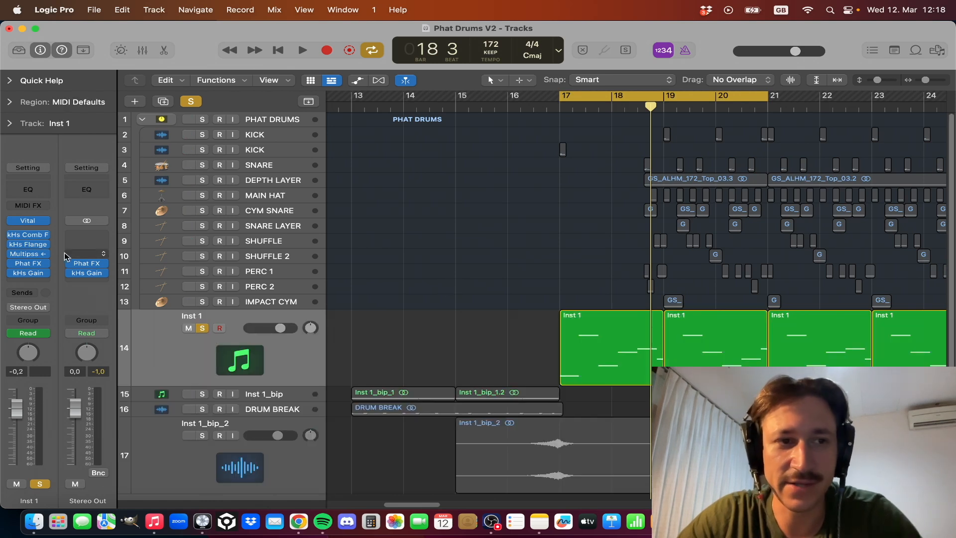
Step: Open the kHs Comb Filter and kHs Flanger on Inst 1 and arrange their windows side by side
{"action": "left_click", "coordinate": [29, 235]}
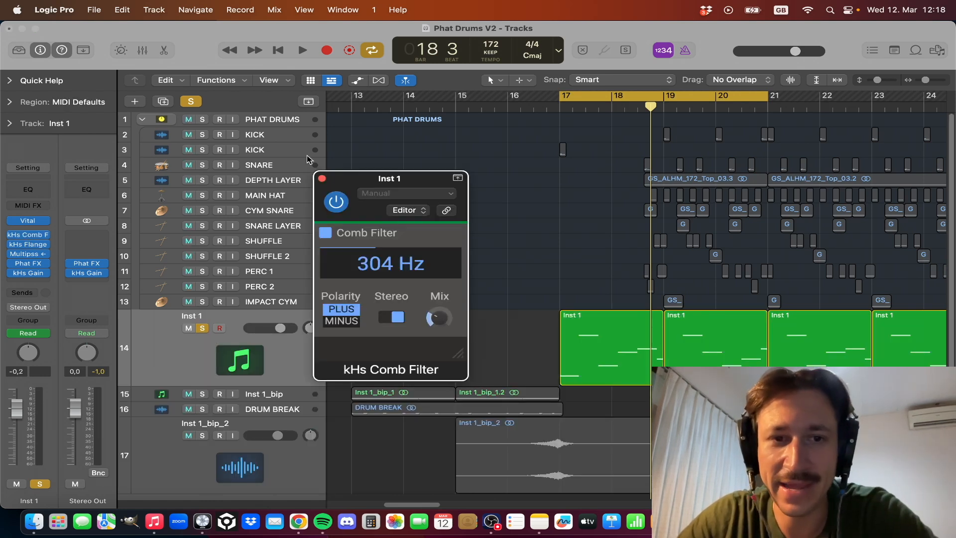
{"action": "left_click_drag", "start_coordinate": [378, 183], "coordinate": [336, 131]}
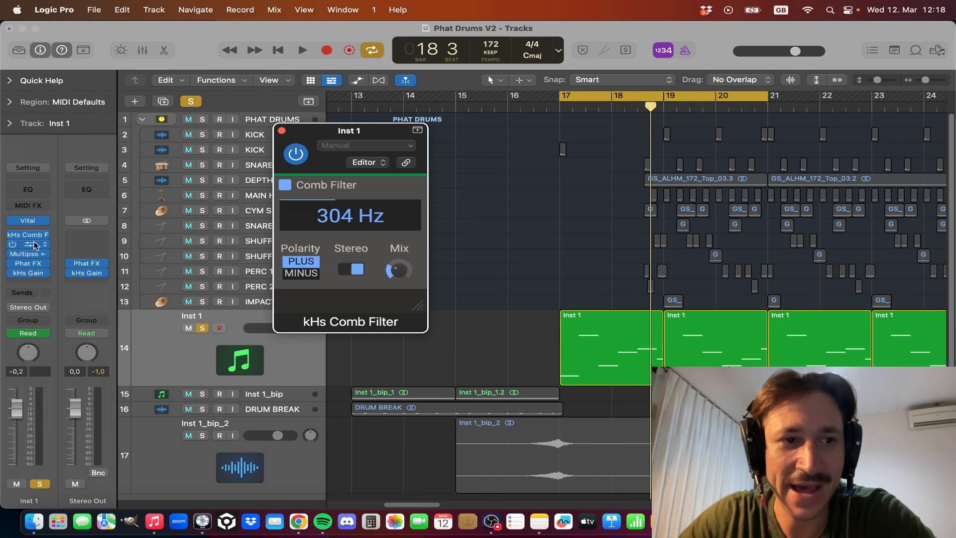
{"action": "left_click", "coordinate": [32, 245]}
{"action": "left_click_drag", "start_coordinate": [409, 211], "coordinate": [179, 149]}
{"action": "left_click_drag", "start_coordinate": [363, 131], "coordinate": [388, 125]}
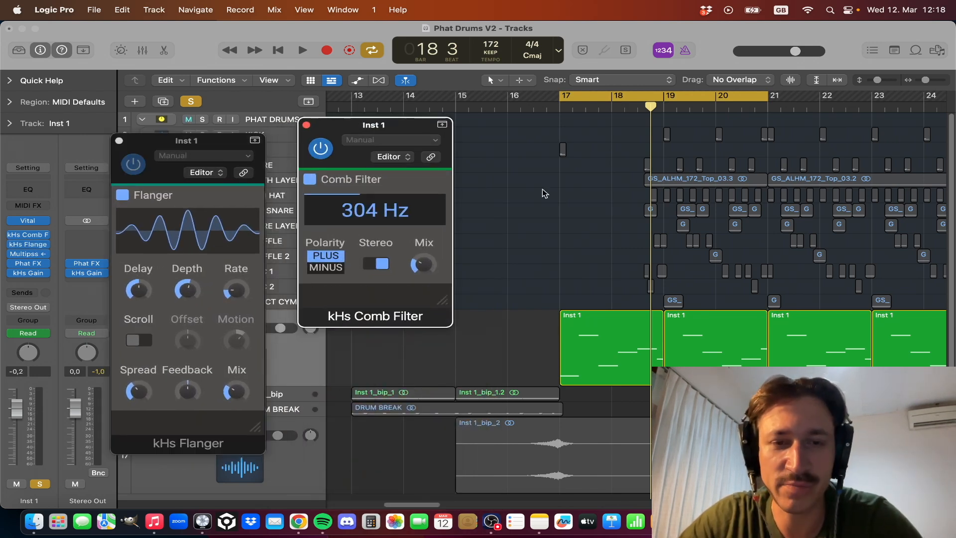
Step: Play Inst 1 from bar 17 while watching the automated Mix controls of the Comb Filter and Flanger
{"action": "key", "text": "space"}
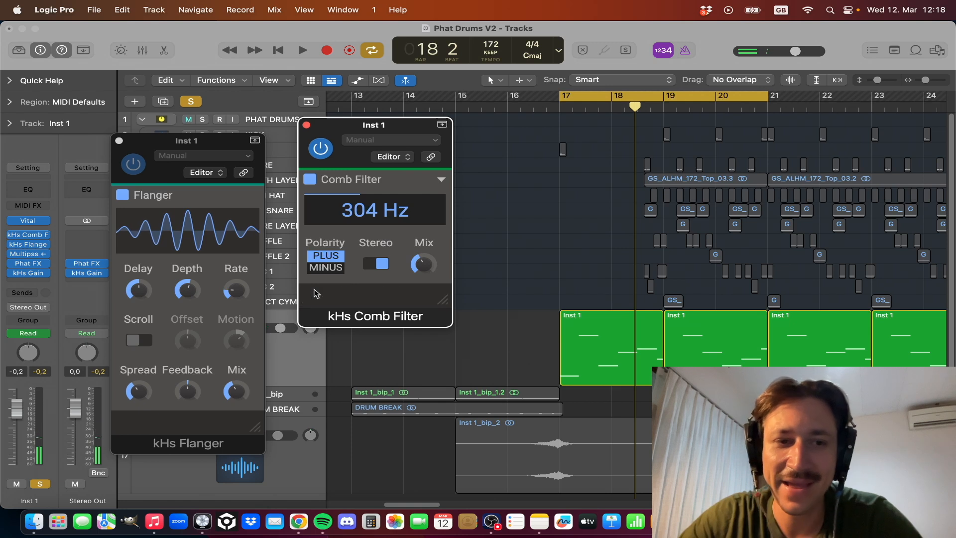
{"action": "key", "text": "space"}
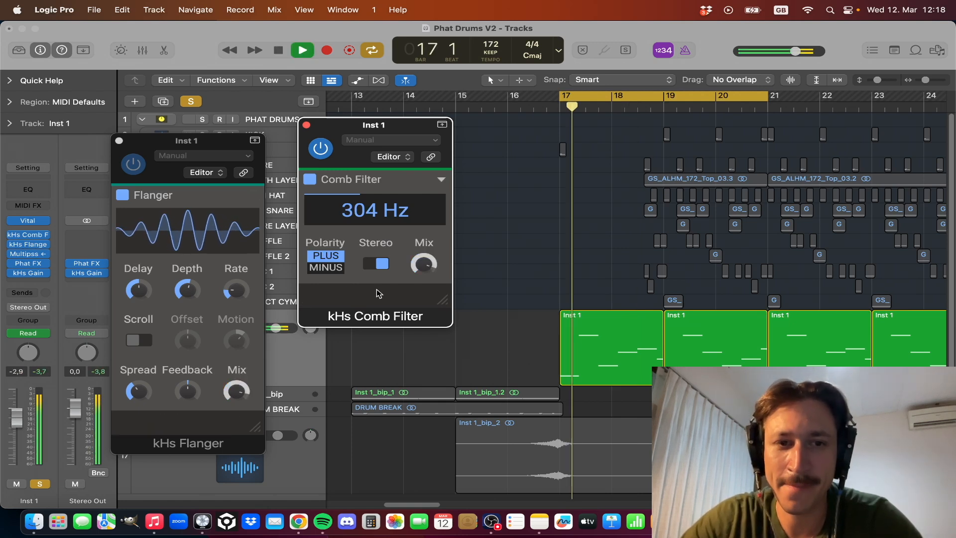
{"action": "key", "text": "space"}
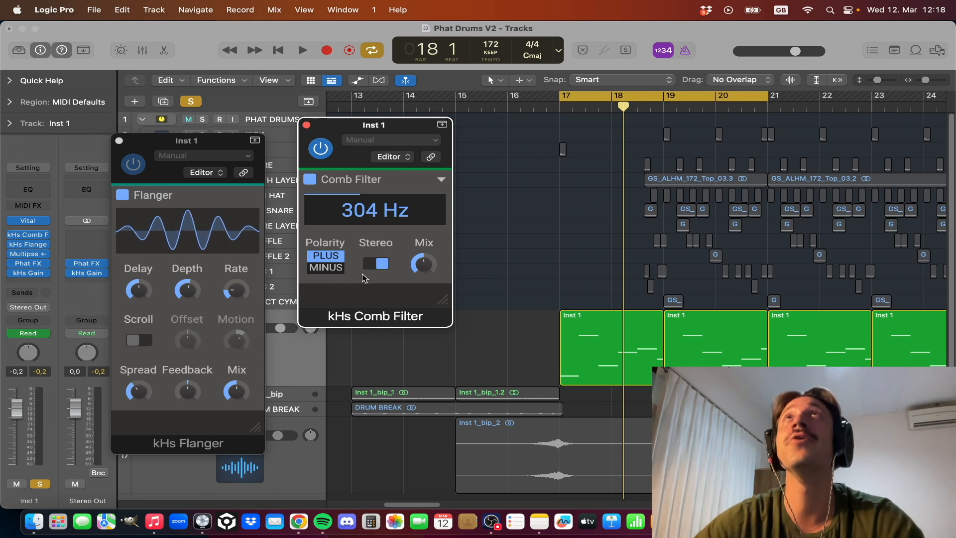
{"action": "key", "text": "space"}
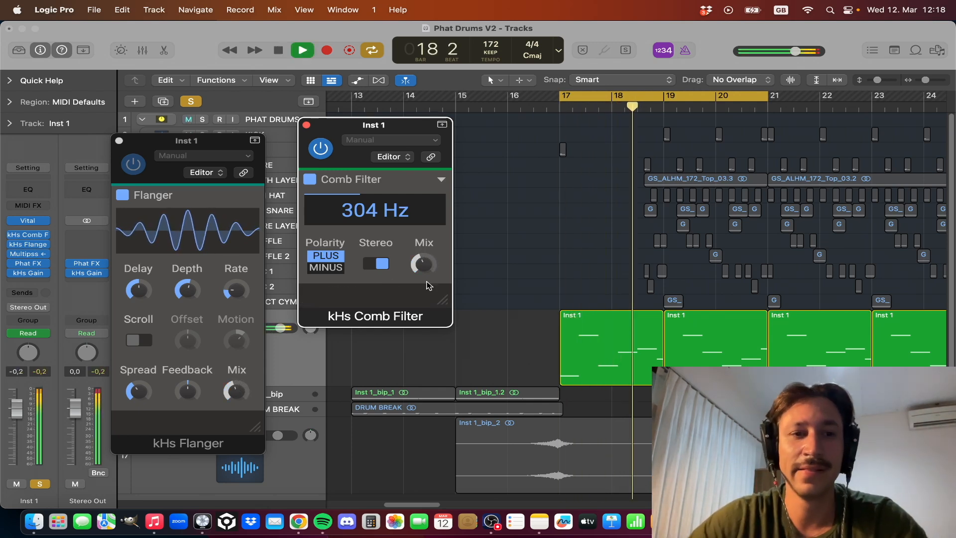
Step: Stop playback and close the kHs Comb Filter and kHs Flanger windows
{"action": "key", "text": "space"}
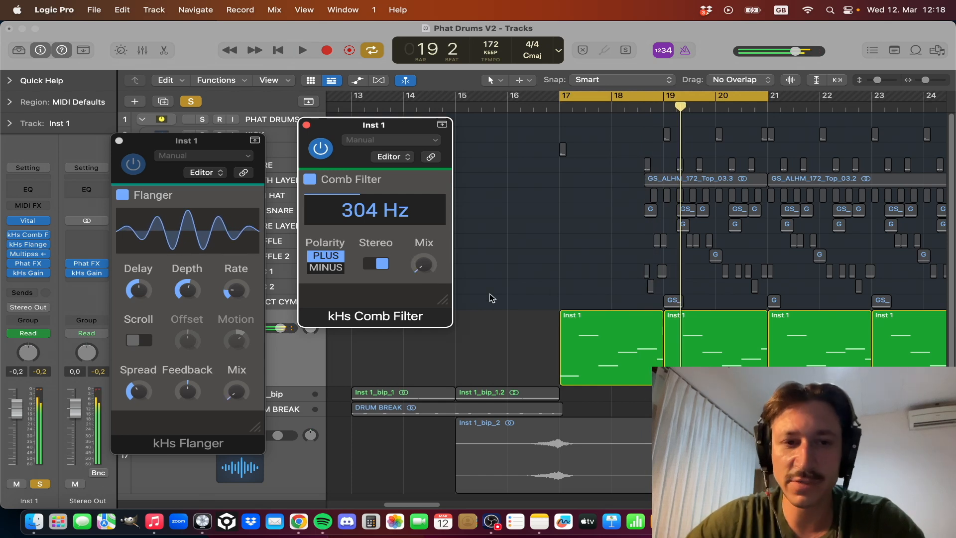
{"action": "left_click", "coordinate": [307, 125]}
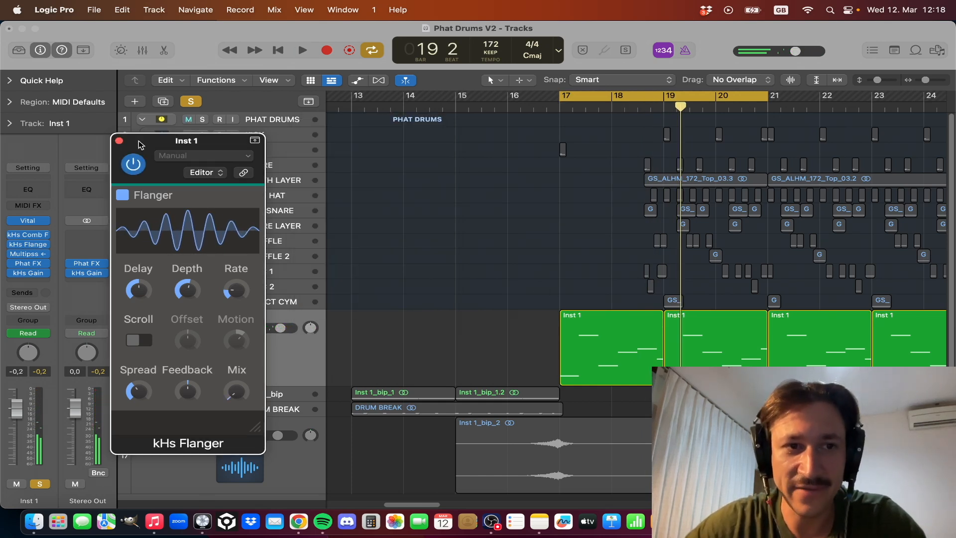
{"action": "left_click", "coordinate": [119, 141]}
Step: Show automation on Inst 1 and inspect the kHs Comb Filter Mix and kHs Flanger Mix curves, then hide automation
{"action": "key", "text": "a"}
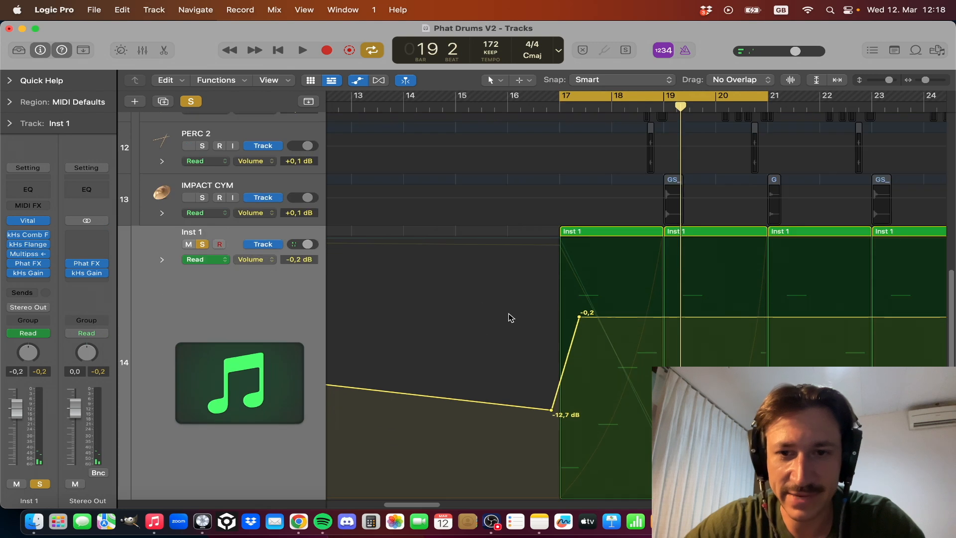
{"action": "left_click", "coordinate": [254, 259]}
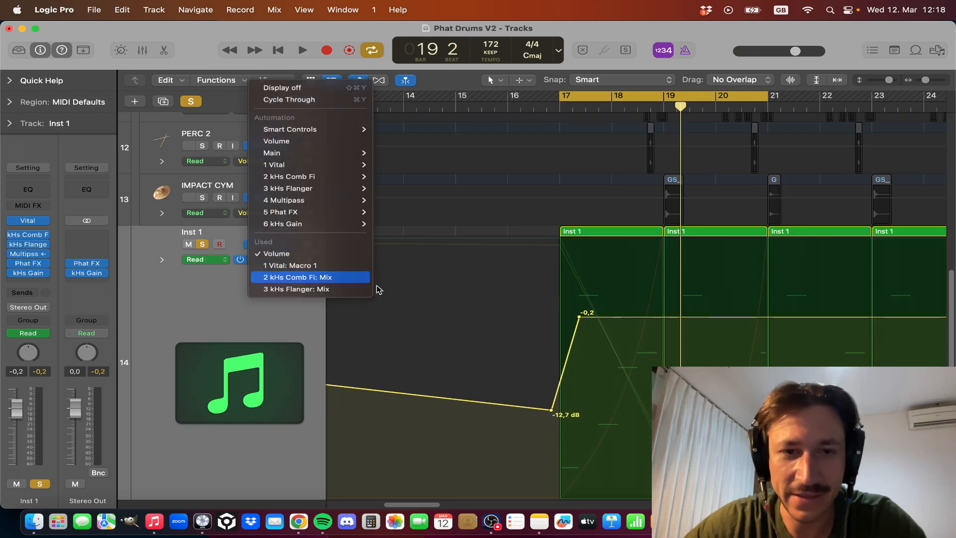
{"action": "left_click", "coordinate": [308, 276]}
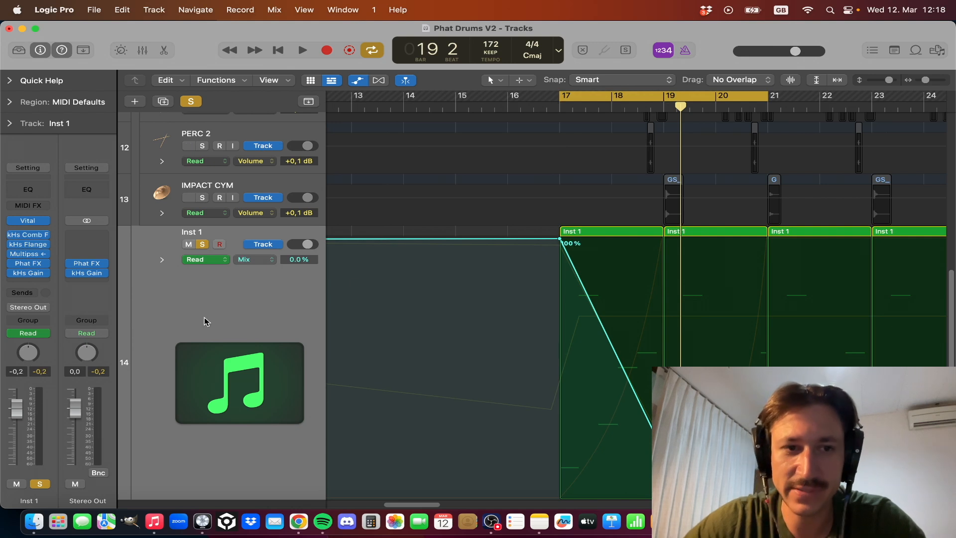
{"action": "left_click", "coordinate": [269, 260]}
{"action": "left_click", "coordinate": [307, 270]}
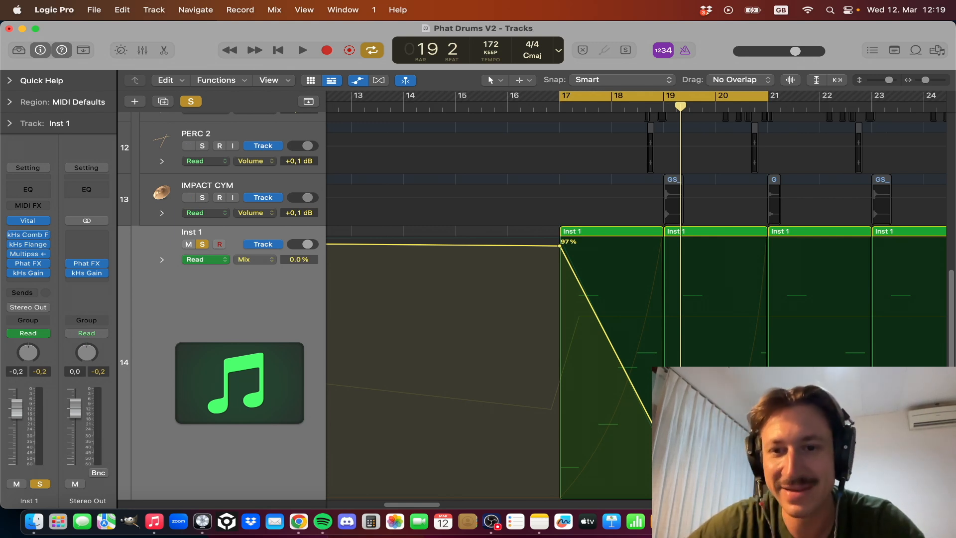
{"action": "key", "text": "a"}
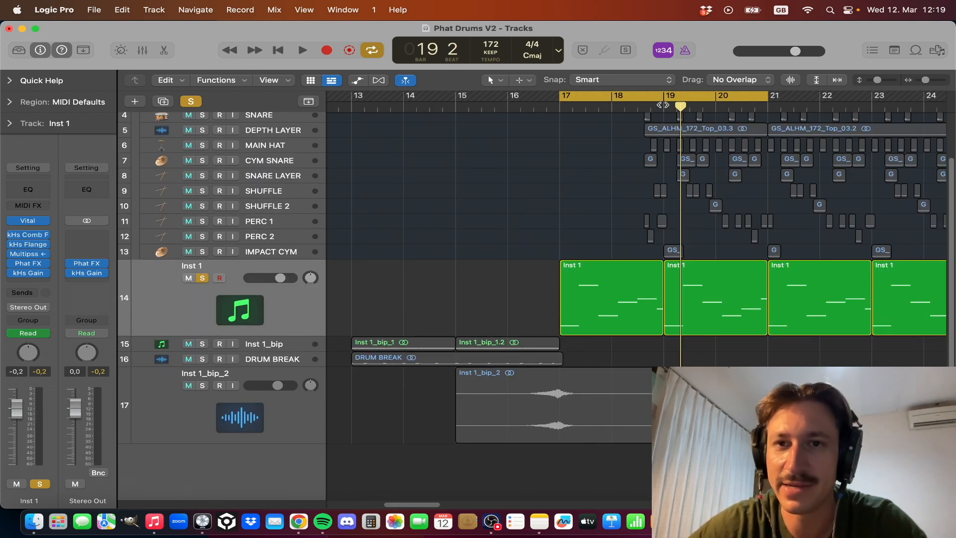
Step: Play the soloed Inst 1 from bar 19 to bar 20 and shrink its track back to compact height
{"action": "key", "text": "space"}
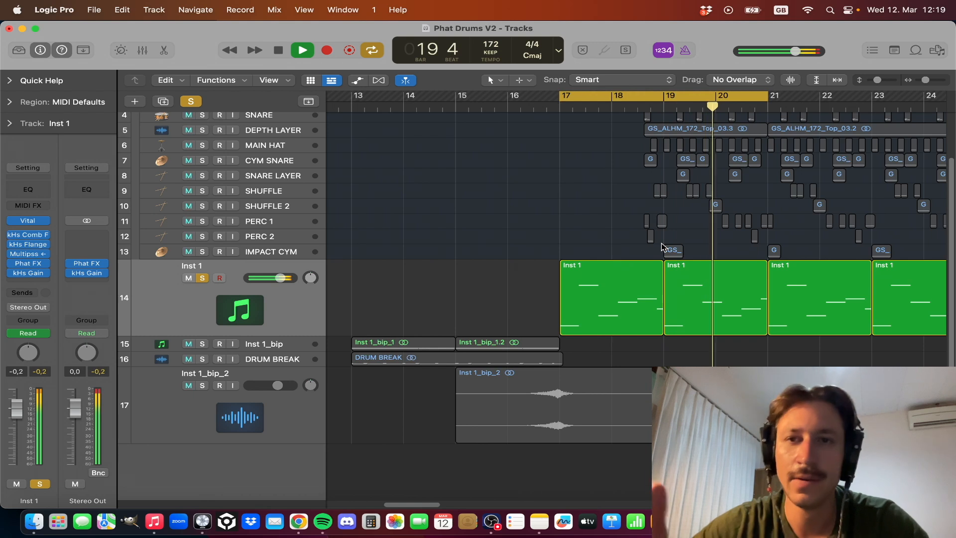
{"action": "key", "text": "space"}
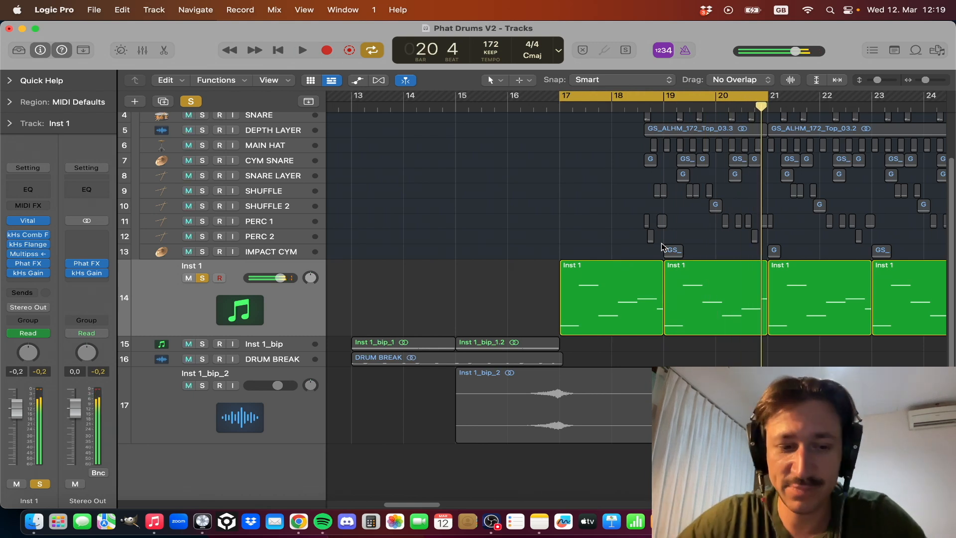
{"action": "key", "text": "a"}
{"action": "key", "text": "a"}
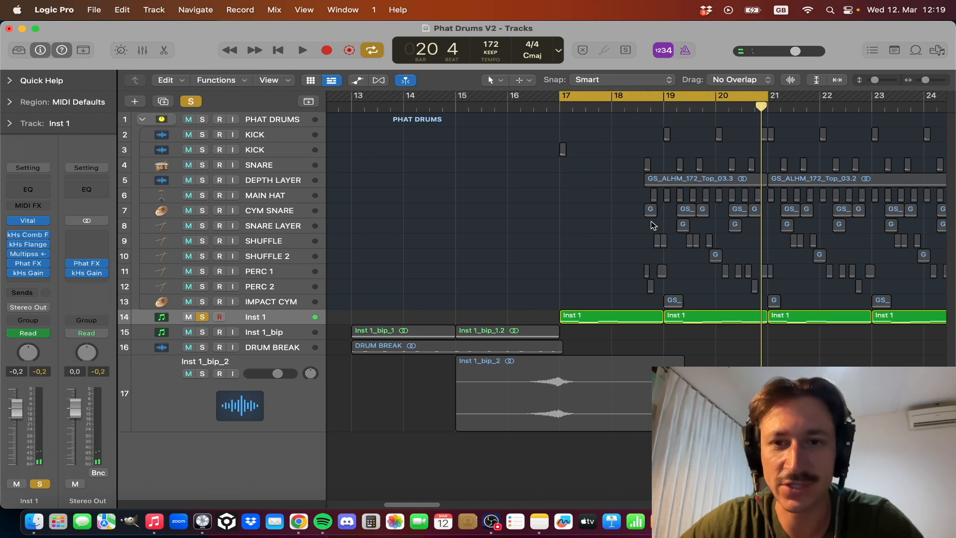
Step: Unsolo Inst 1 and set the cycle range from bar 18 beat 3 to bar 20, with the playhead at its start
{"action": "scroll", "coordinate": [651, 220], "scroll_direction": "right", "scroll_amount": 5}
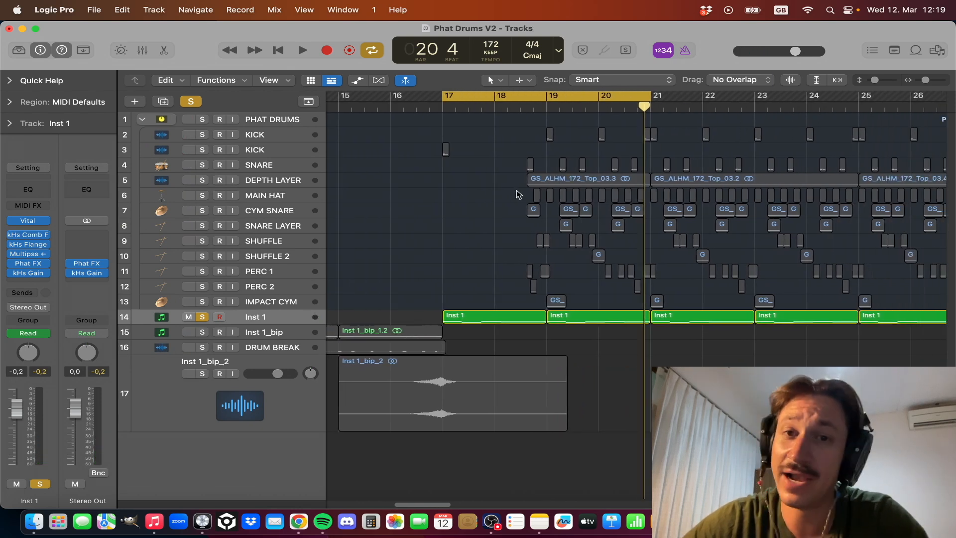
{"action": "left_click", "coordinate": [534, 107]}
{"action": "left_click_drag", "start_coordinate": [523, 95], "coordinate": [596, 97]}
{"action": "left_click", "coordinate": [202, 318]}
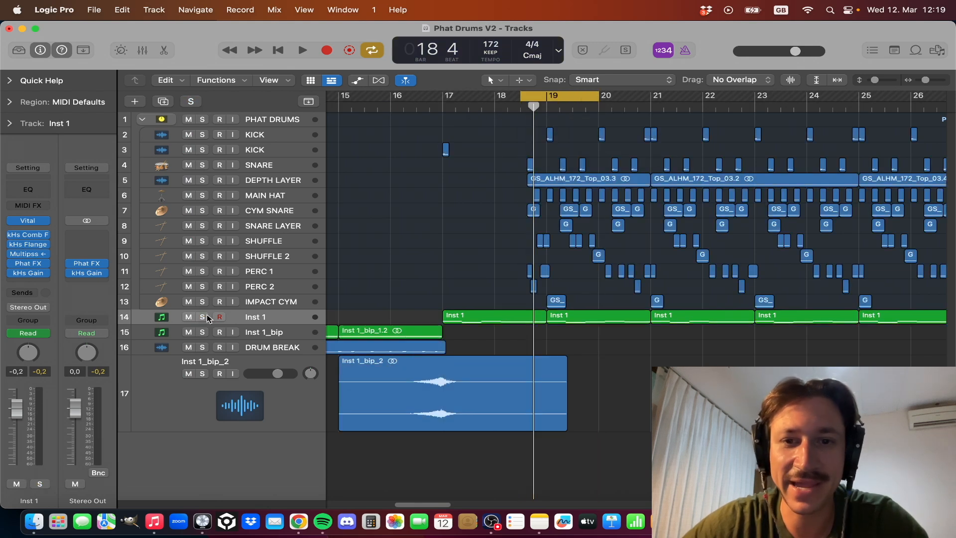
{"action": "left_click", "coordinate": [527, 107]}
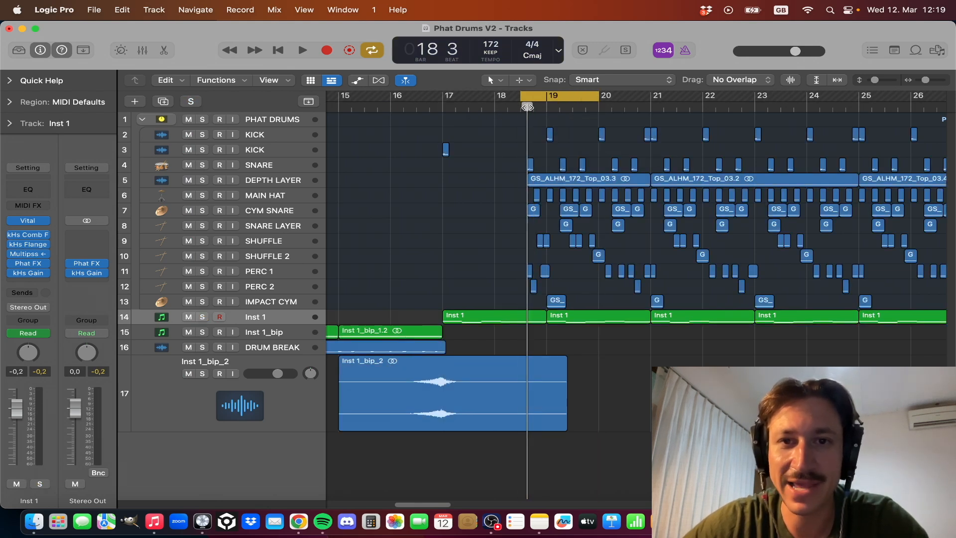
{"action": "left_click_drag", "start_coordinate": [528, 107], "coordinate": [527, 107]}
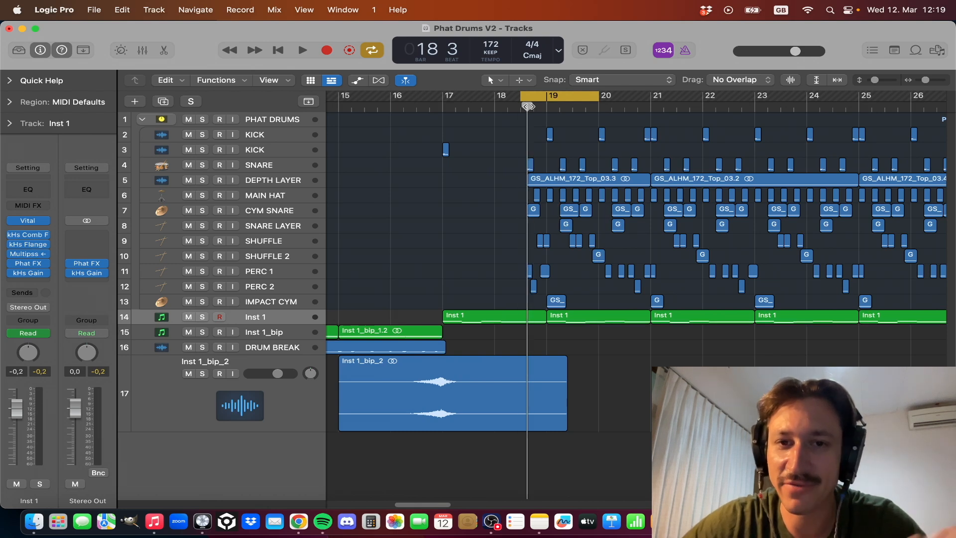
Step: Extend the cycle start to bar 17 and play the drum entry with all tracks, turning cycle mode off before stopping
{"action": "left_click_drag", "start_coordinate": [519, 271], "coordinate": [545, 279]}
{"action": "left_click_drag", "start_coordinate": [522, 96], "coordinate": [443, 96]}
{"action": "left_click", "coordinate": [531, 120]}
{"action": "key", "text": "space"}
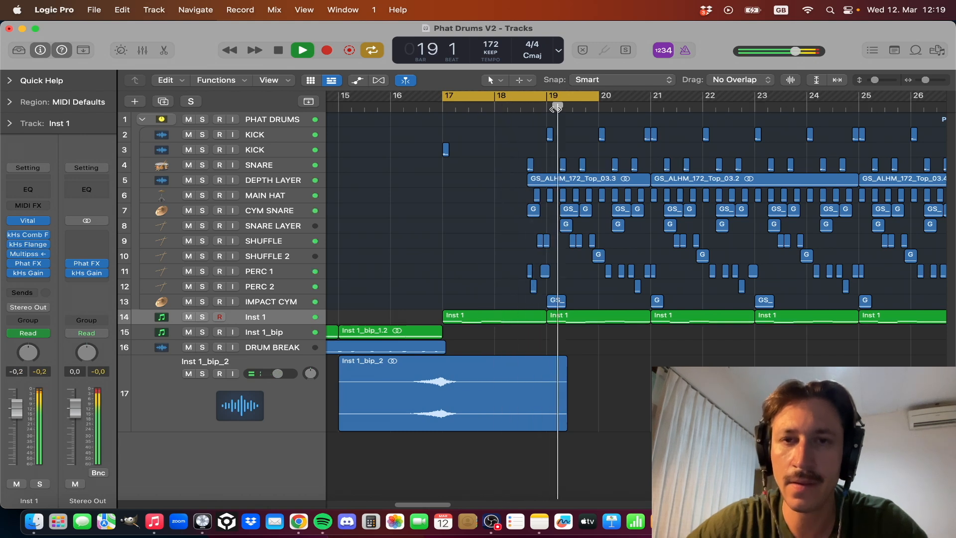
{"action": "key", "text": "c"}
{"action": "key", "text": "space"}
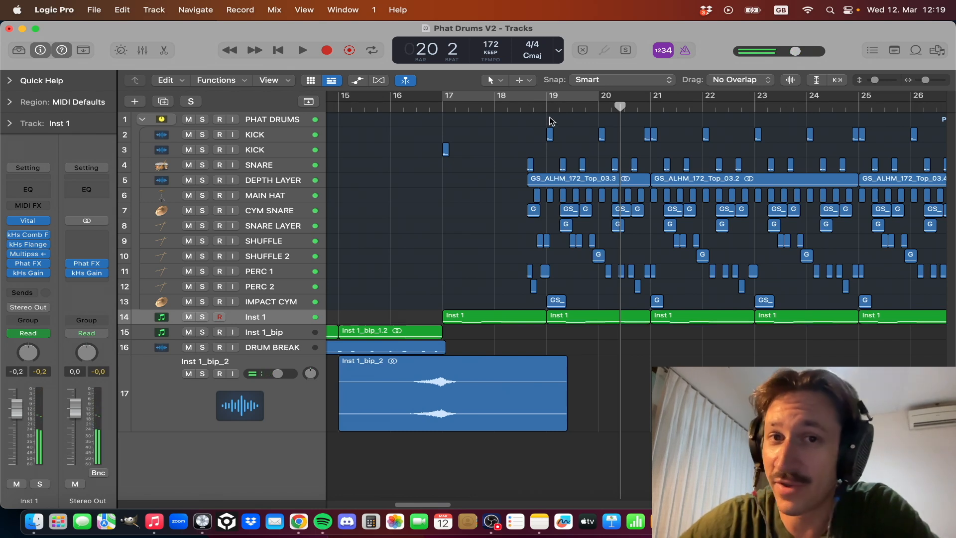
Step: Select the drum fill regions just before bar 19 and place the playhead at bar 19
{"action": "left_click_drag", "start_coordinate": [530, 118], "coordinate": [542, 310]}
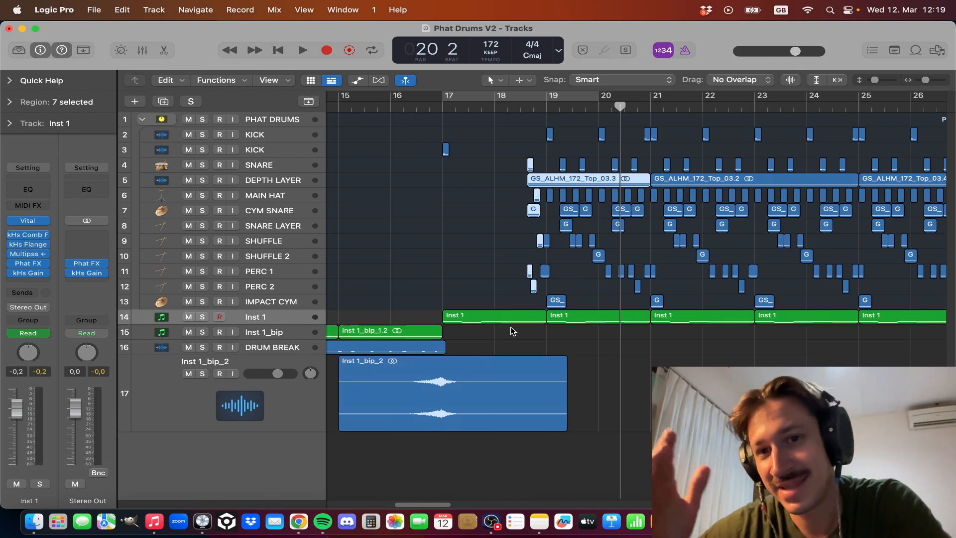
{"action": "left_click", "coordinate": [546, 108]}
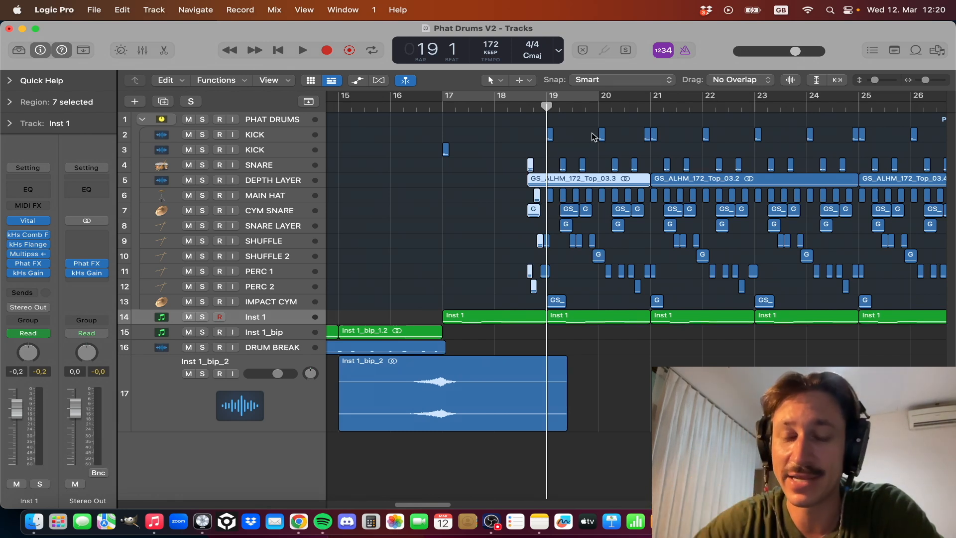
{"action": "key", "text": "super+Left"}
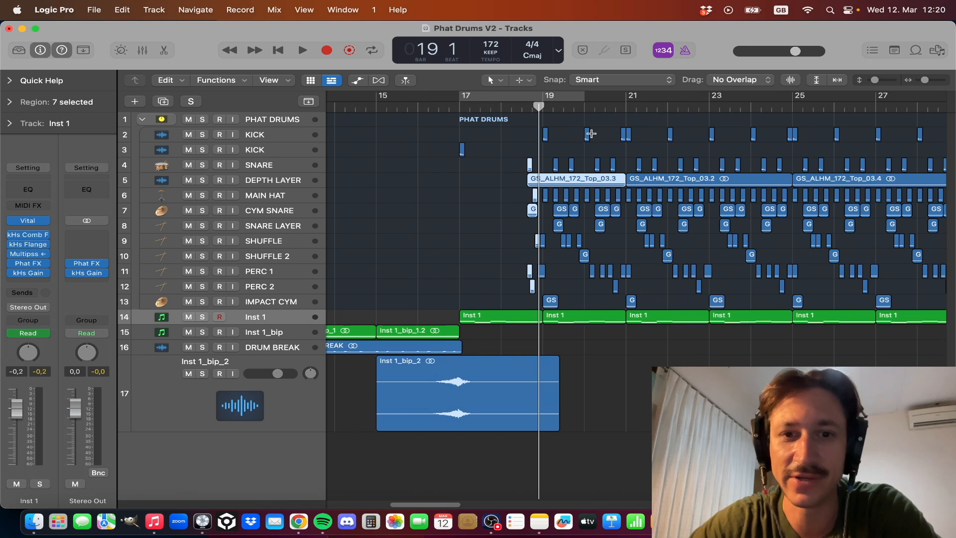
{"action": "key", "text": "super+Up"}
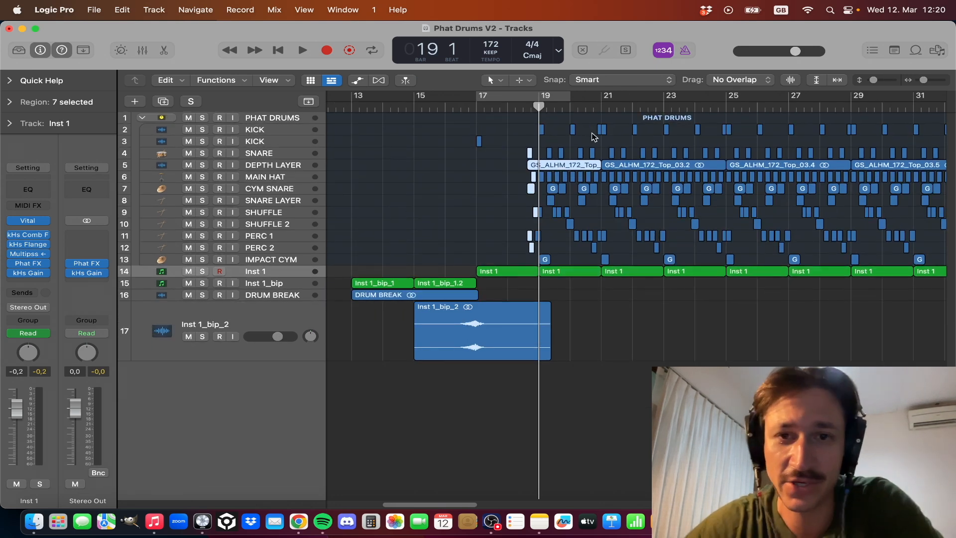
Step: Collapse the Inst 1_bip_2 track, set the cycle range to bars 13 to 27 and play the full arrangement
{"action": "left_click", "coordinate": [279, 316]}
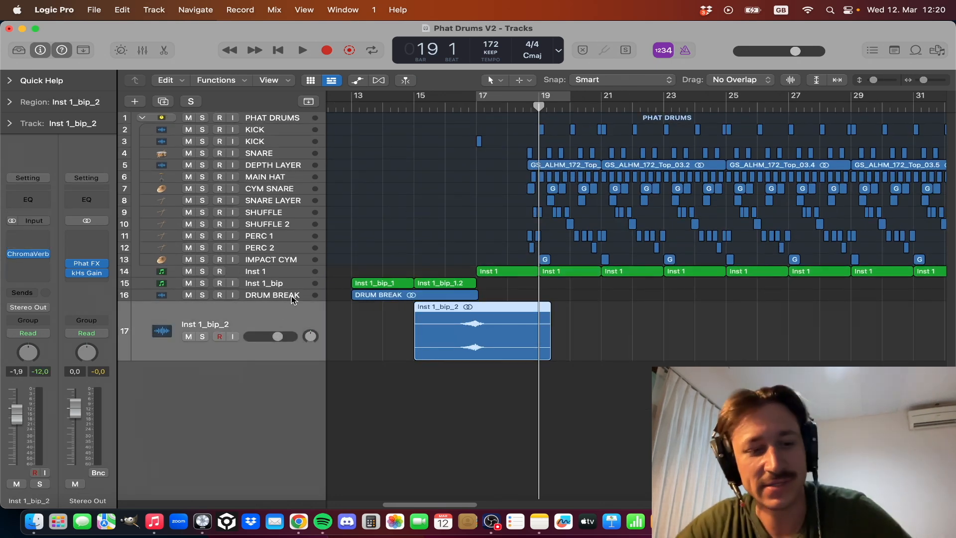
{"action": "left_click_drag", "start_coordinate": [355, 96], "coordinate": [786, 144]}
{"action": "left_click_drag", "start_coordinate": [734, 320], "coordinate": [360, 121]}
{"action": "left_click", "coordinate": [392, 147]}
{"action": "key", "text": "space"}
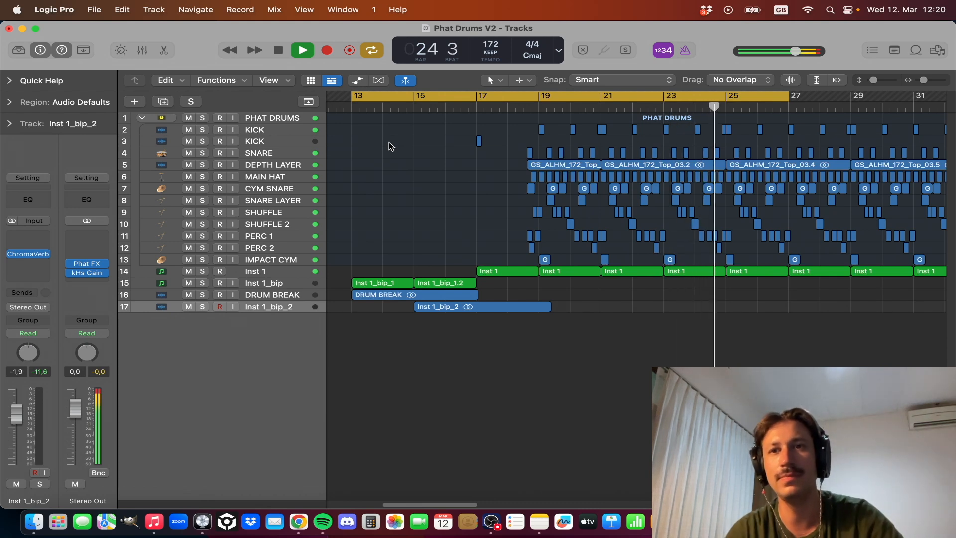
{"action": "key", "text": "space"}
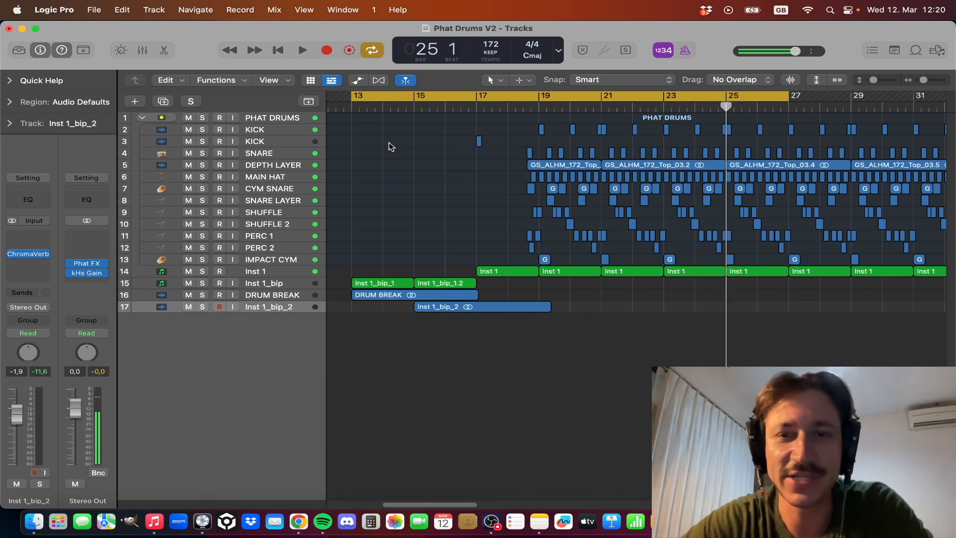